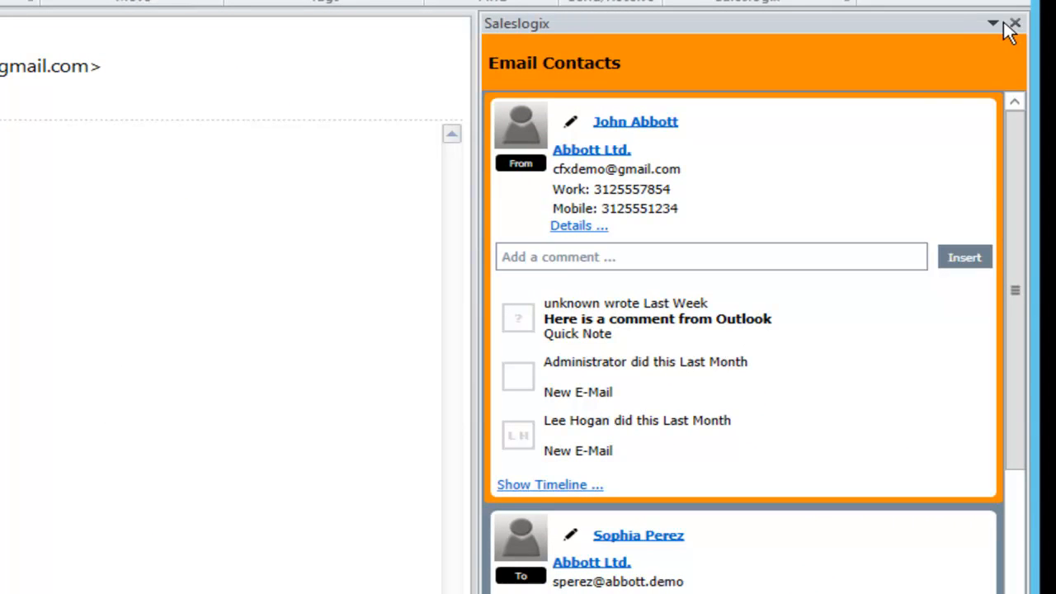
left_click(995, 24)
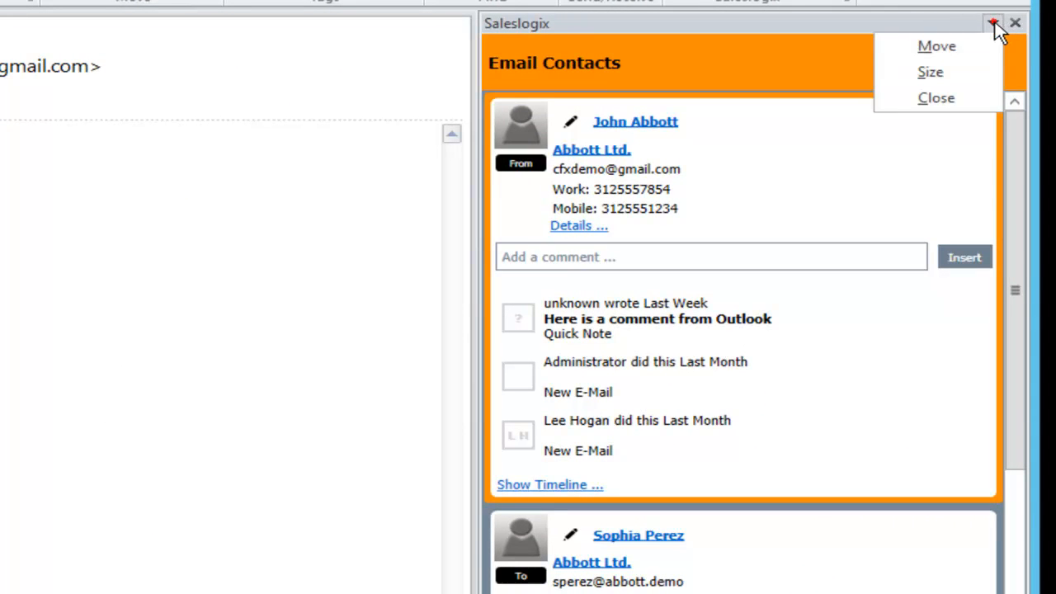
left_click(994, 24)
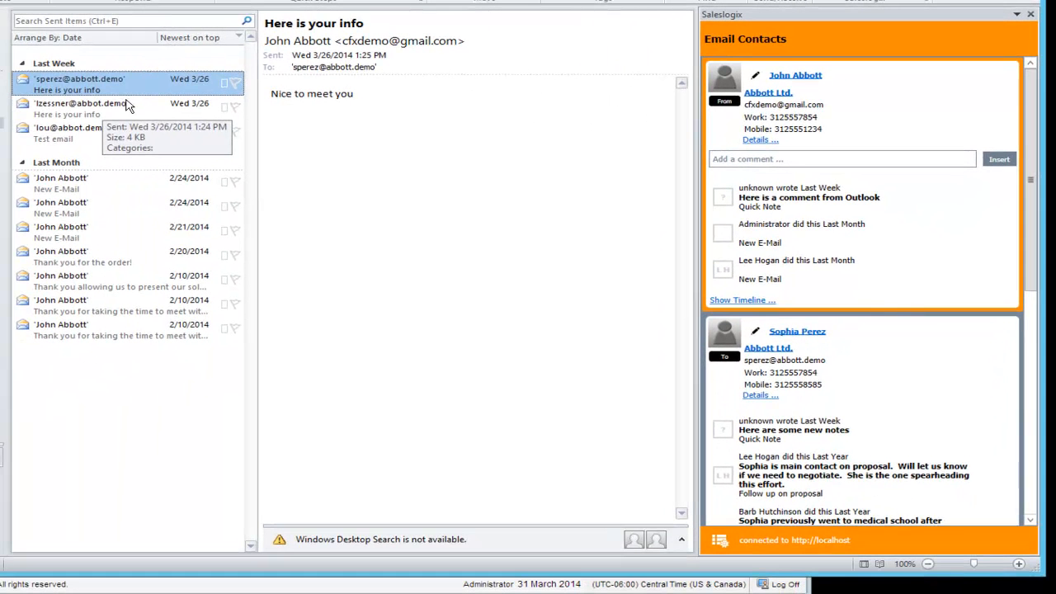
- Compare the sidebar contacts for last week's three sent emails, ending on the recipient's card of the newest email
left_click(125, 103)
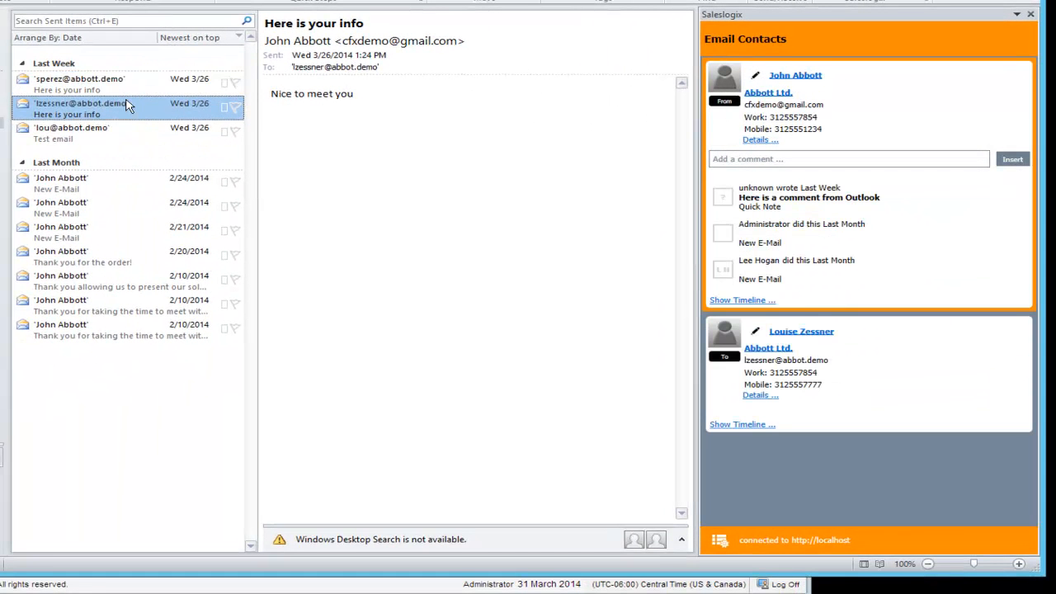
left_click(121, 132)
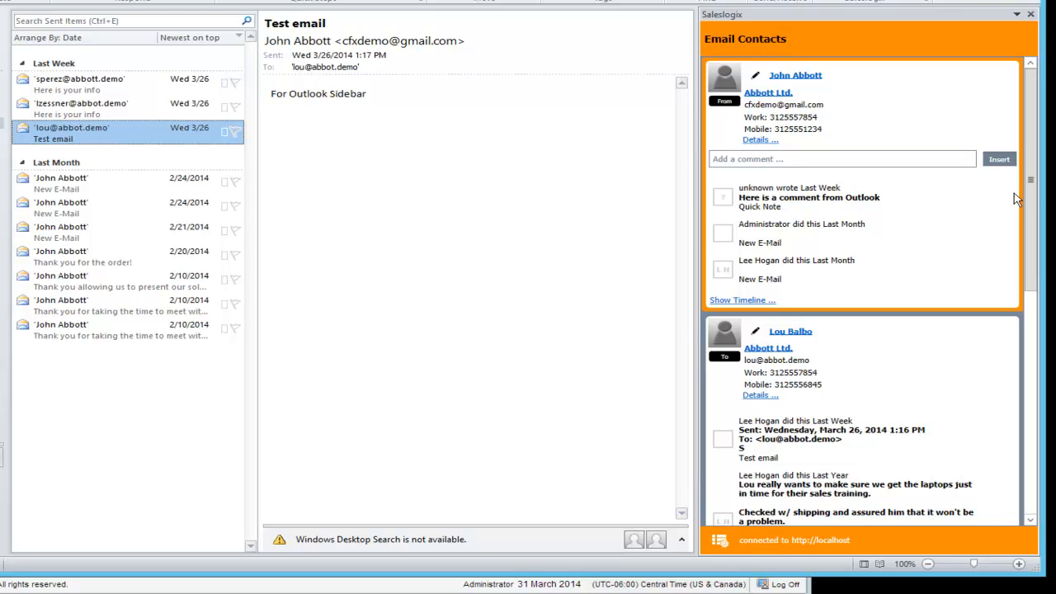
left_click_drag(1036, 230, 1043, 146)
left_click(163, 85)
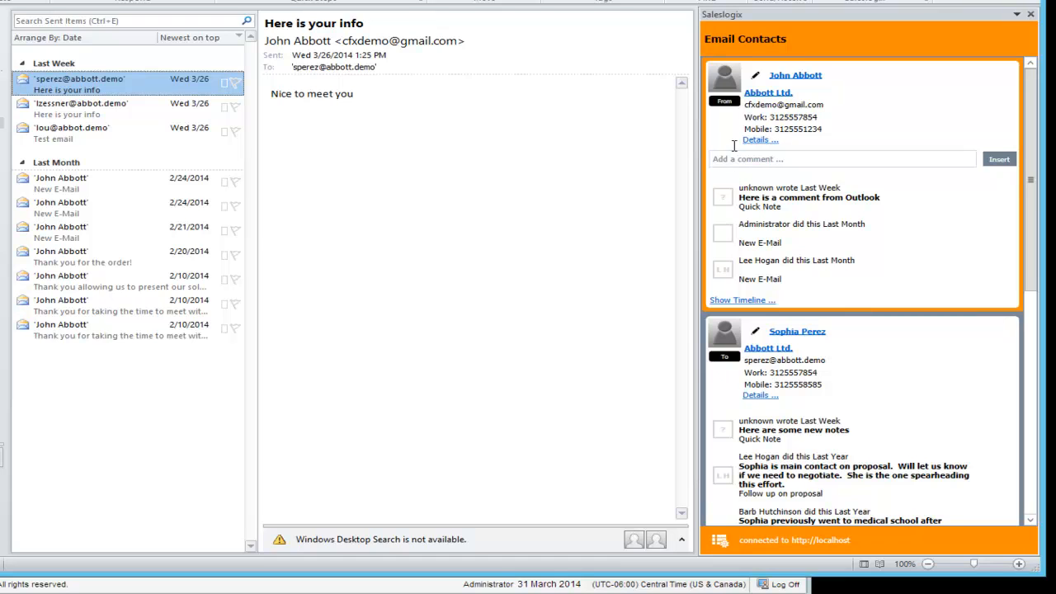
left_click(881, 372)
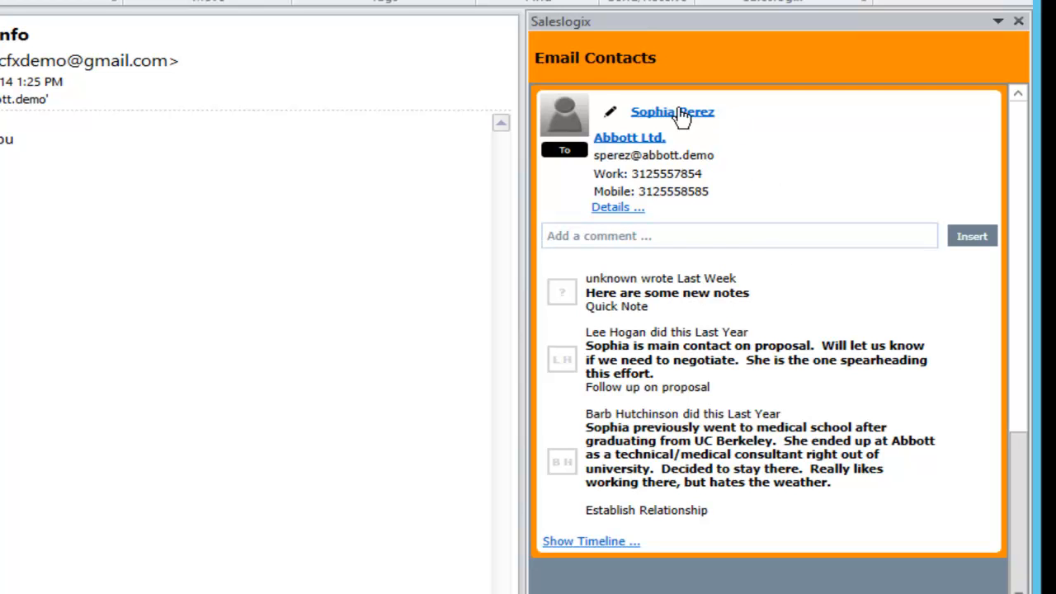
- Edit the recipient contact from the sidebar, setting the title to Manager of Service, and save the change
left_click(612, 116)
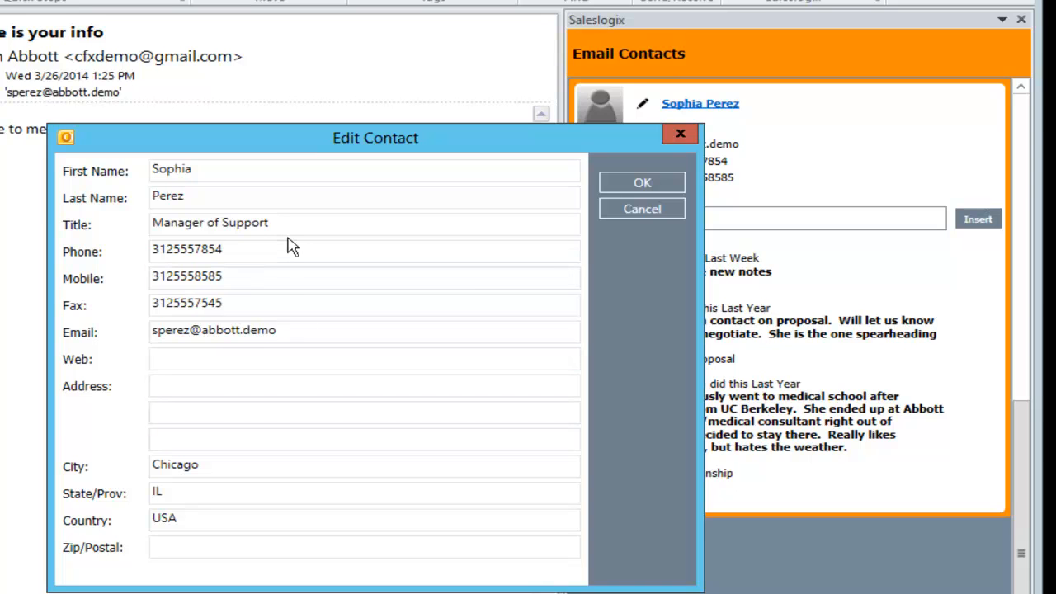
left_click_drag(273, 223, 224, 225)
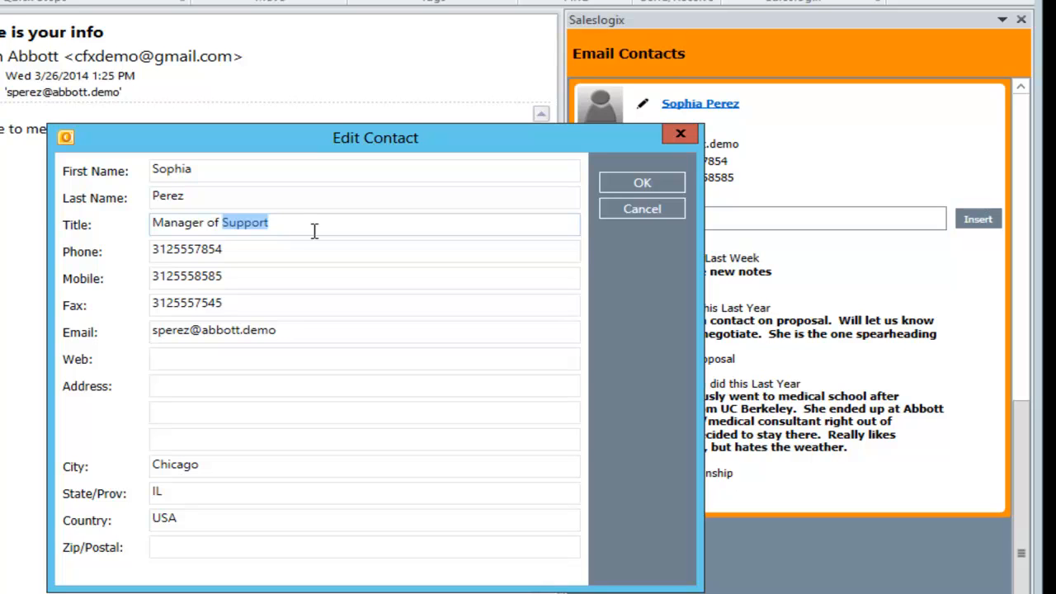
type("Se")
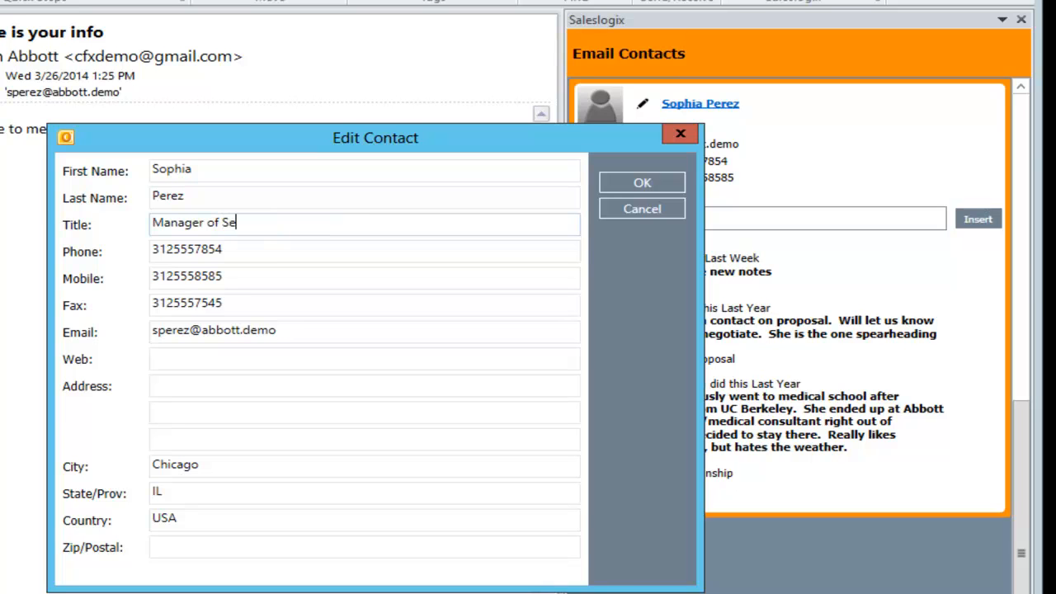
type("rvice")
key("BackSpace")
key("BackSpace")
type("v")
key("BackSpace")
key("BackSpace")
type("ice")
left_click(605, 186)
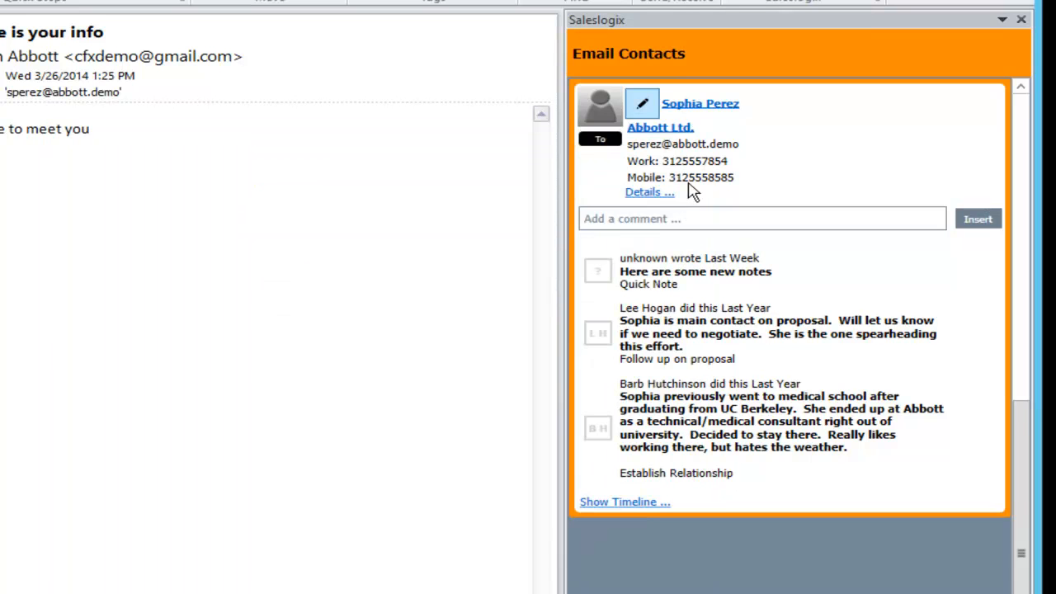
- Open the recipient's full contact record in the Saleslogix web client, set the title to Manager of Sales and save the record
left_click(709, 106)
left_click(716, 104)
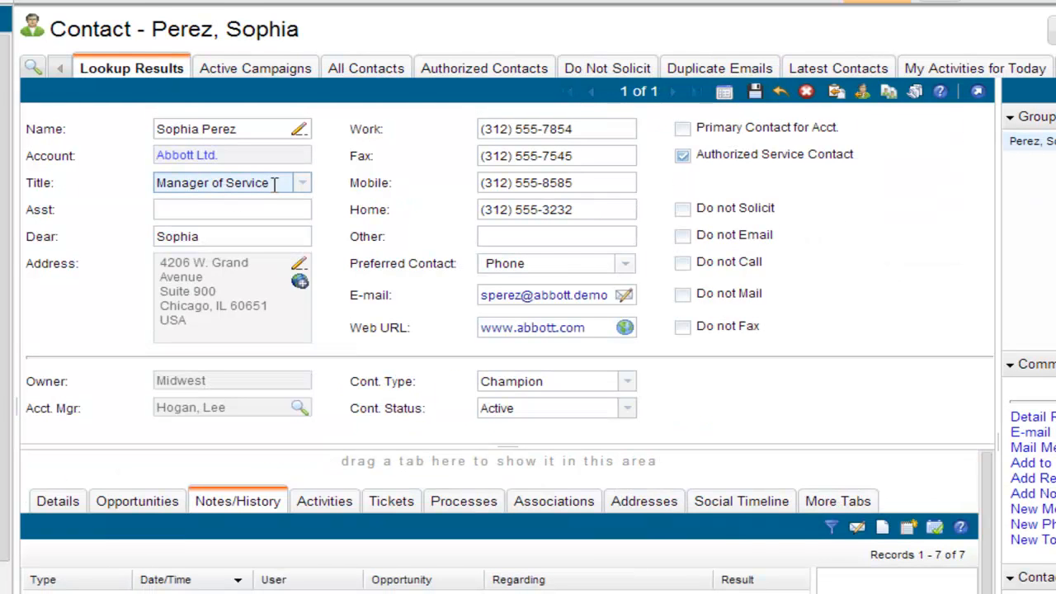
left_click(275, 183)
key("BackSpace")
key("BackSpace")
key("BackSpace")
key("BackSpace")
key("BackSpace")
key("BackSpace")
type("ales")
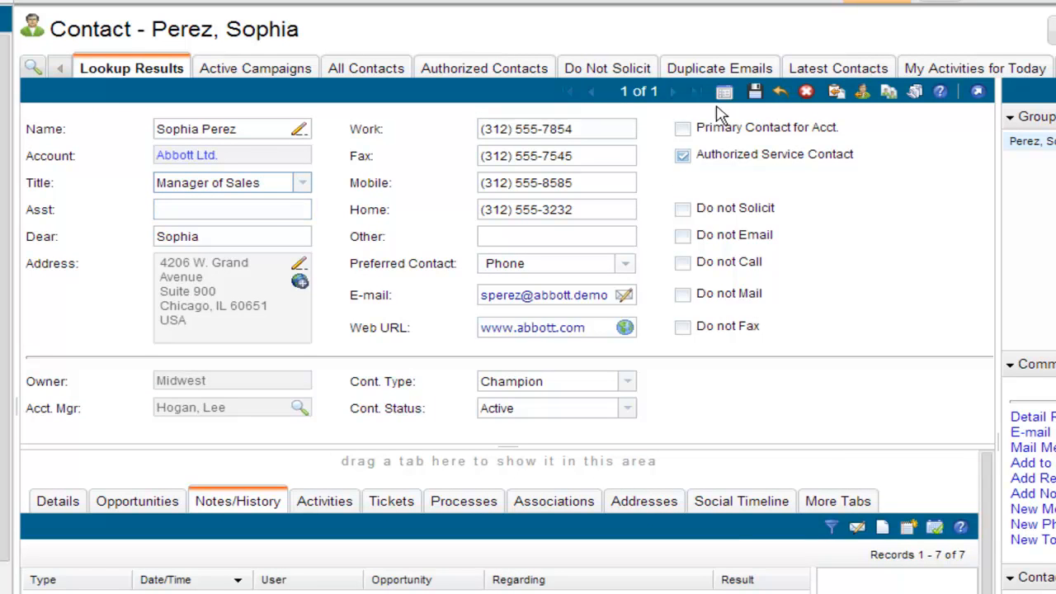
left_click(755, 92)
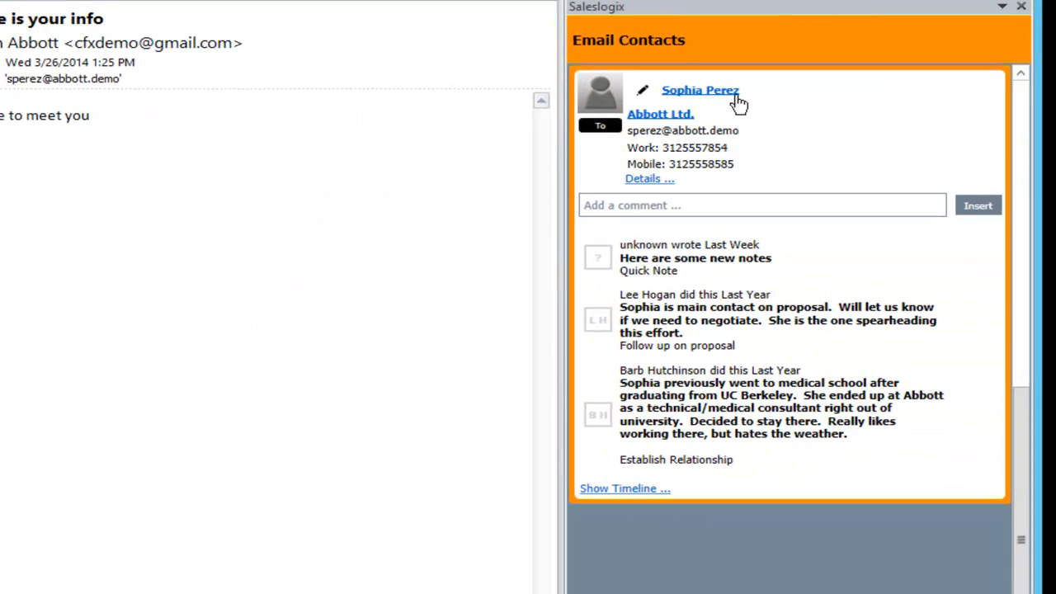
- Check the title in the recipient's edit form in the Outlook sidebar and close the form without changes
left_click(731, 92)
left_click(644, 90)
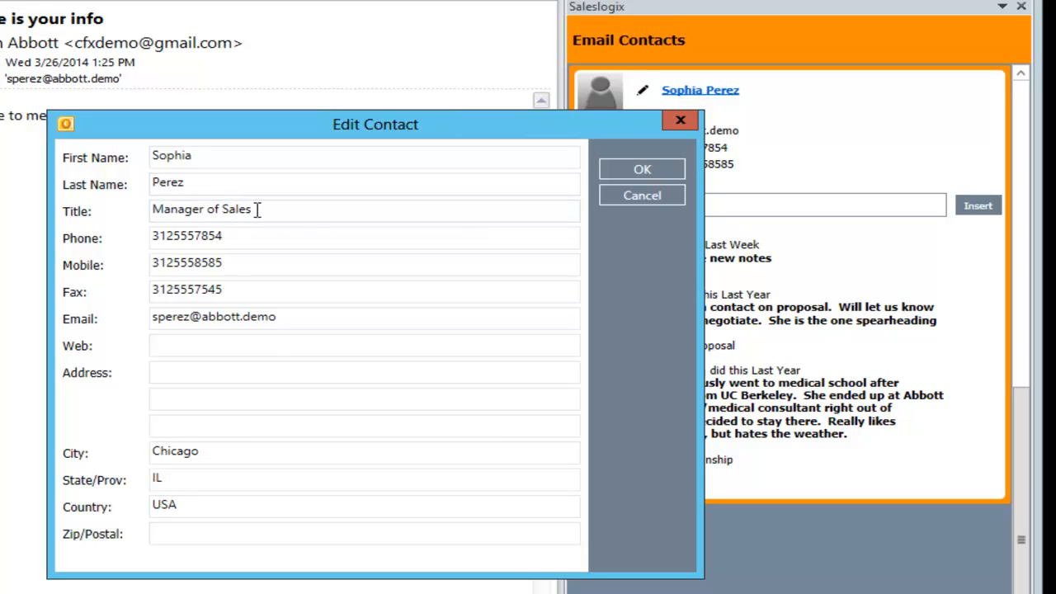
left_click(636, 197)
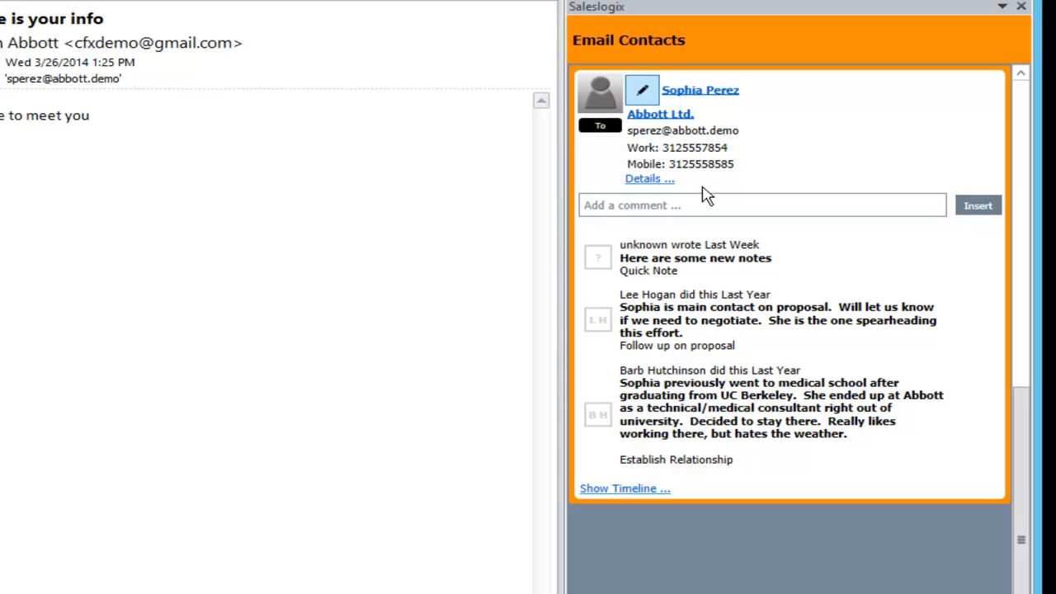
- Review the recipient contact's details and the account's lost opportunities, and return to the email contacts
left_click(650, 180)
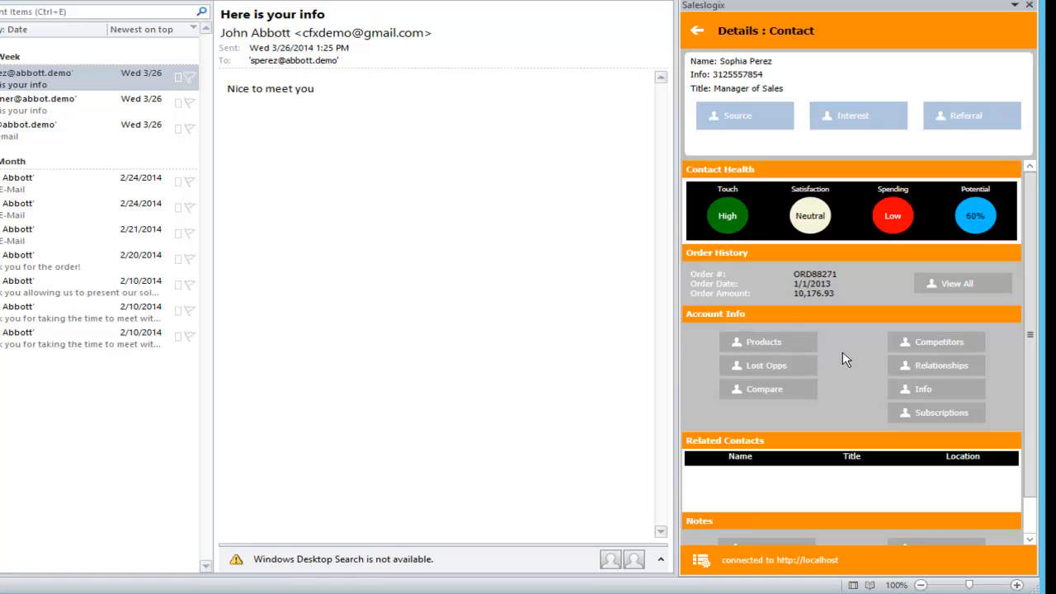
left_click(759, 368)
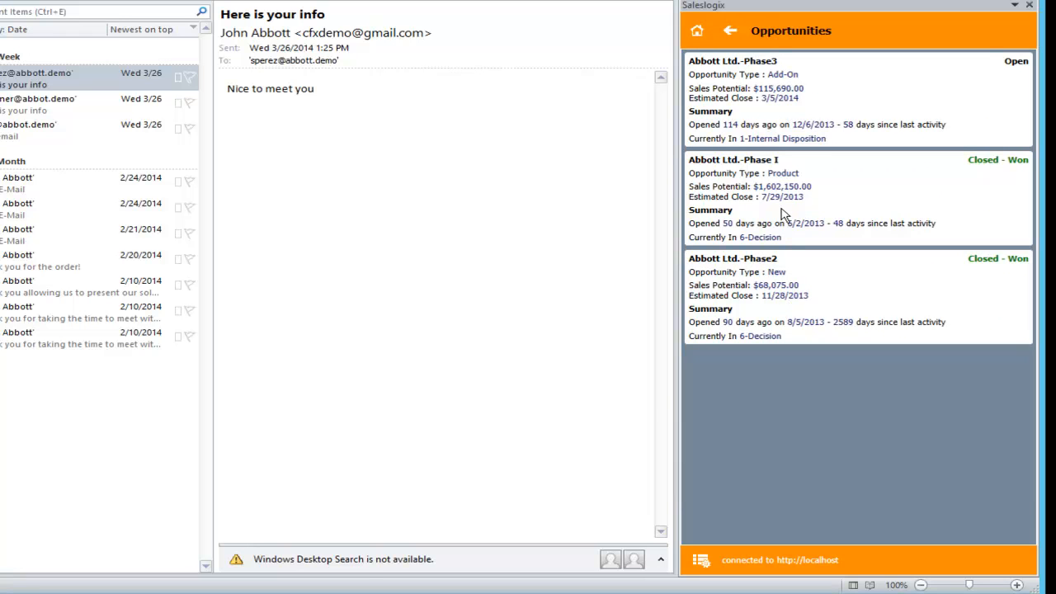
left_click(729, 33)
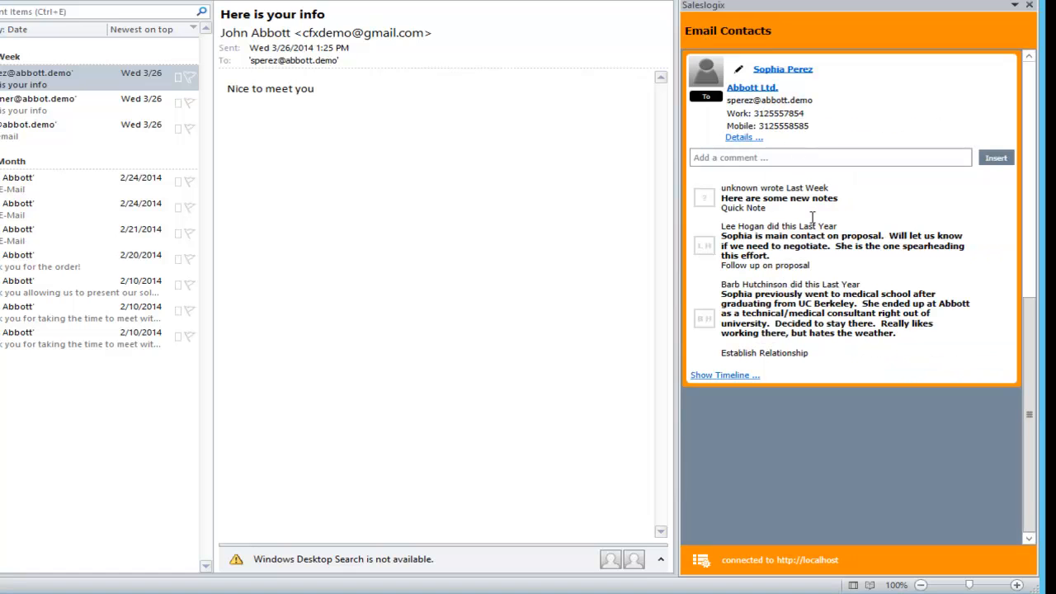
- Add the comment "Test of Sidebar" to the recipient contact and bring that contact's card back into focus
left_click(778, 156)
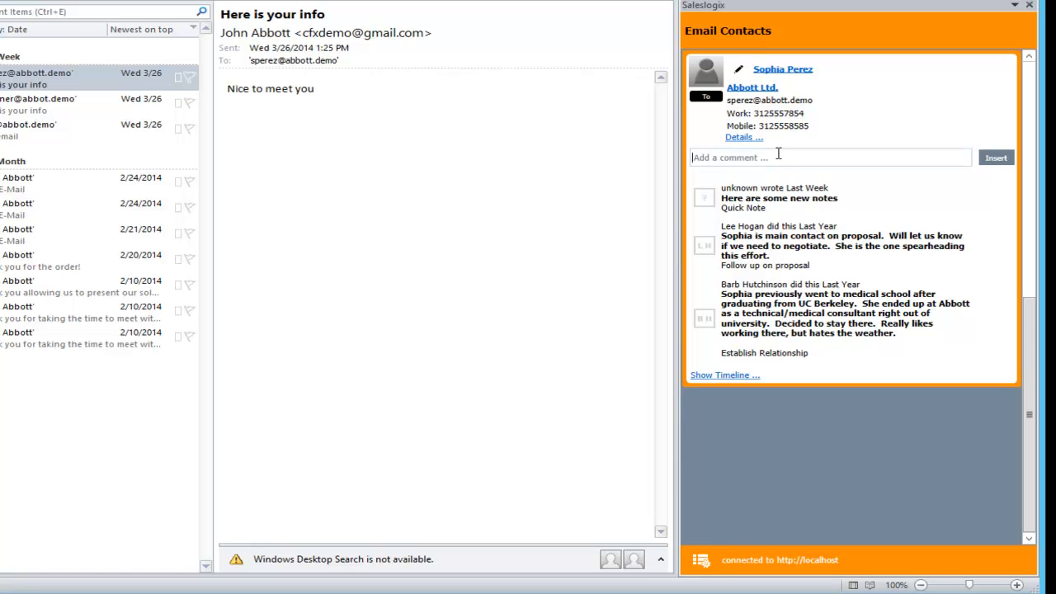
type("Test ")
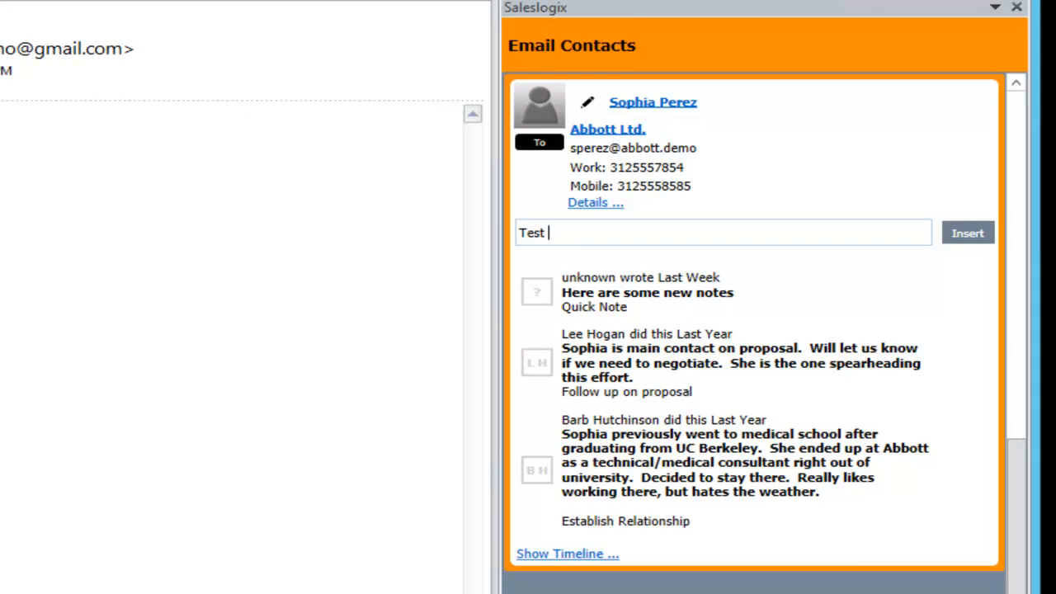
type("of Sidebar")
left_click(972, 235)
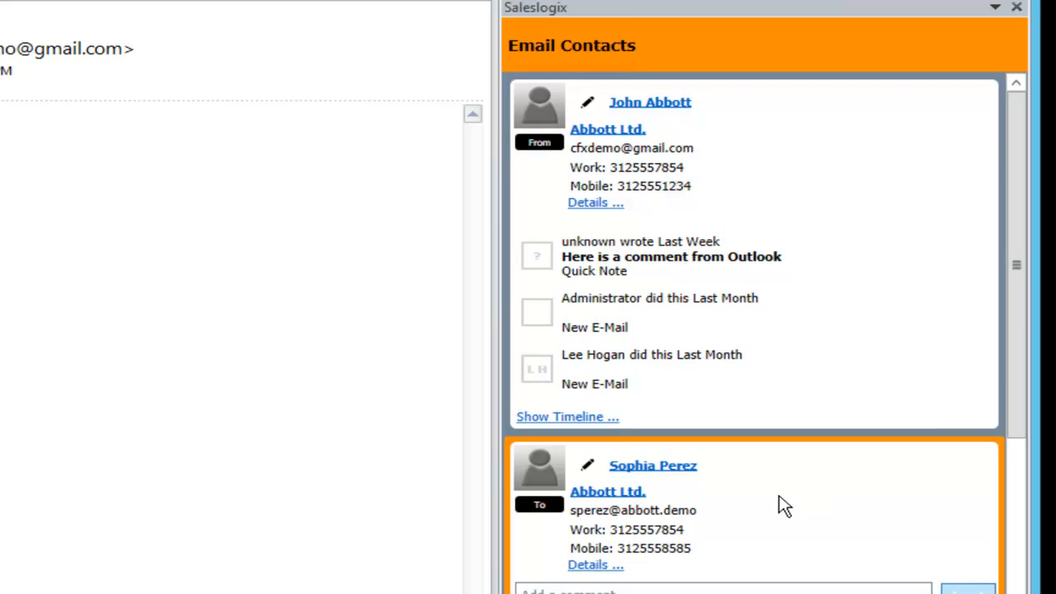
left_click(773, 520)
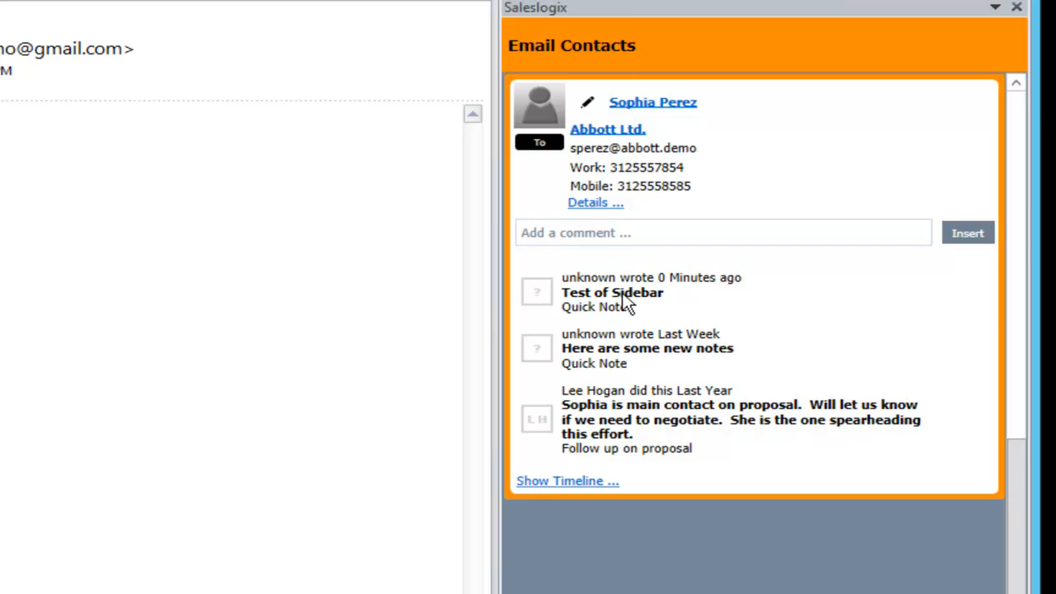
- Examine the history details of the recipient's "Follow up on proposal" phone call and close them
left_click(633, 421)
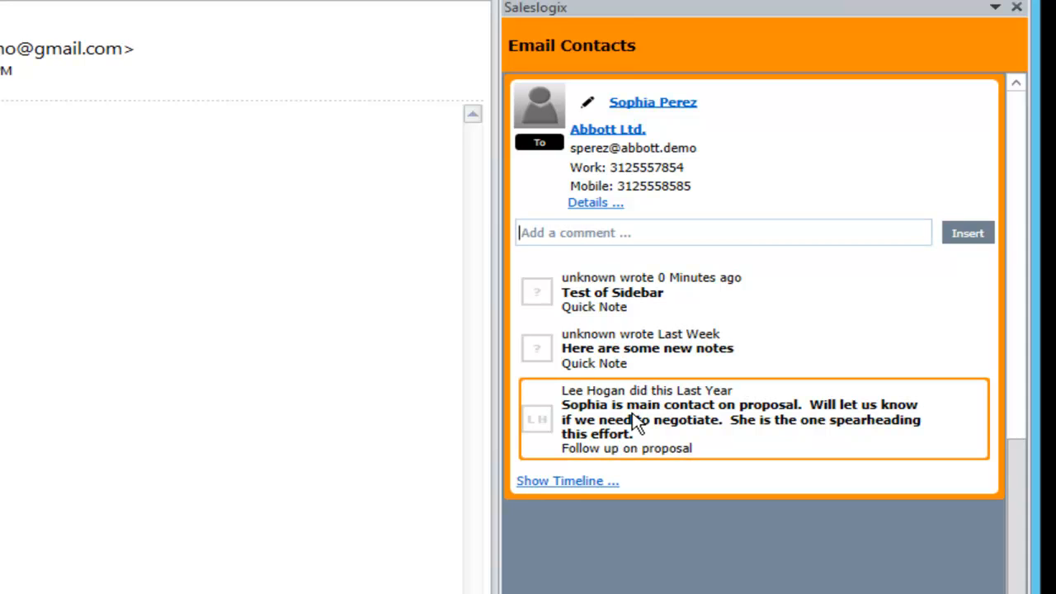
left_click(633, 421)
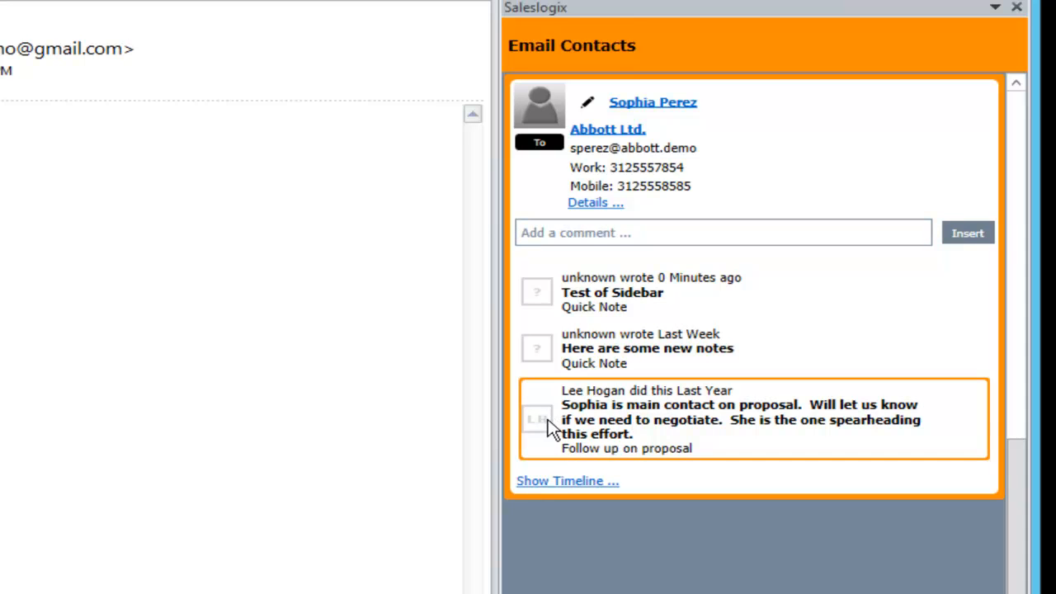
double_click(631, 429)
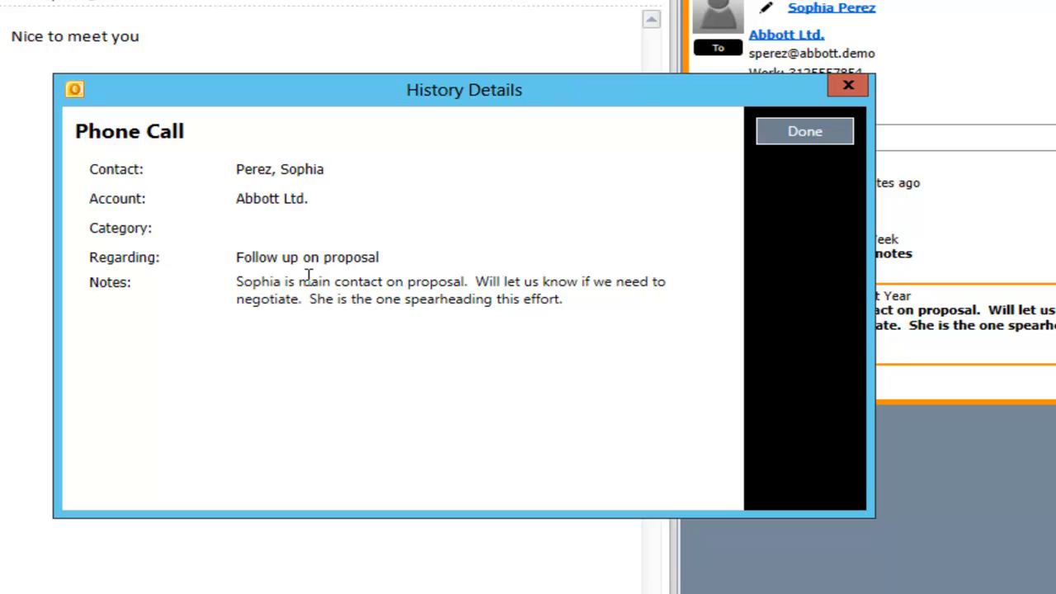
left_click(775, 137)
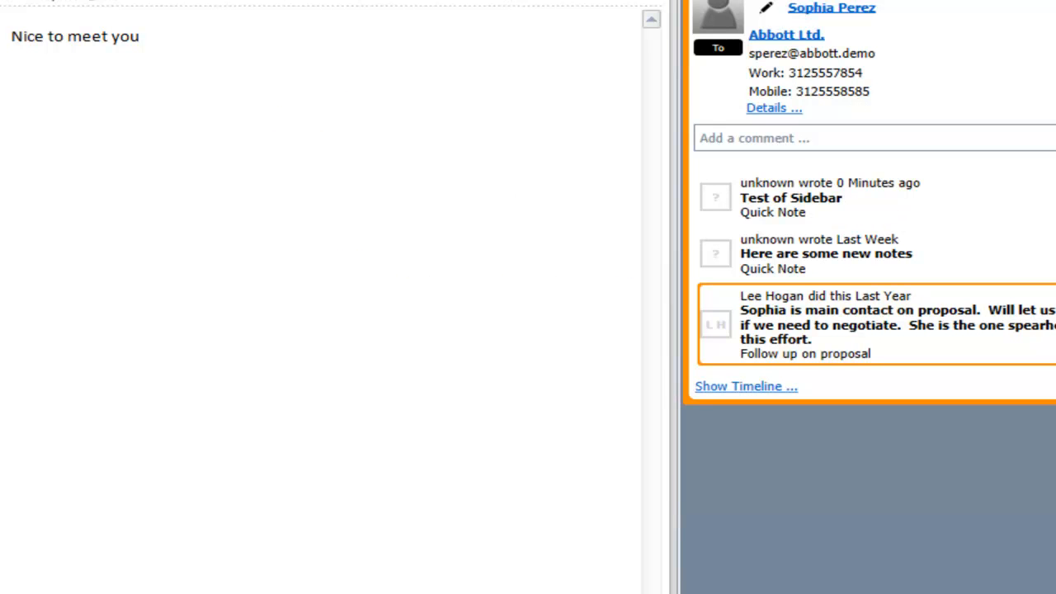
- Look through the older sent emails, from "Test email" to the second 2/24/2014 "New E-Mail", with their sidebar contacts
key("Down")
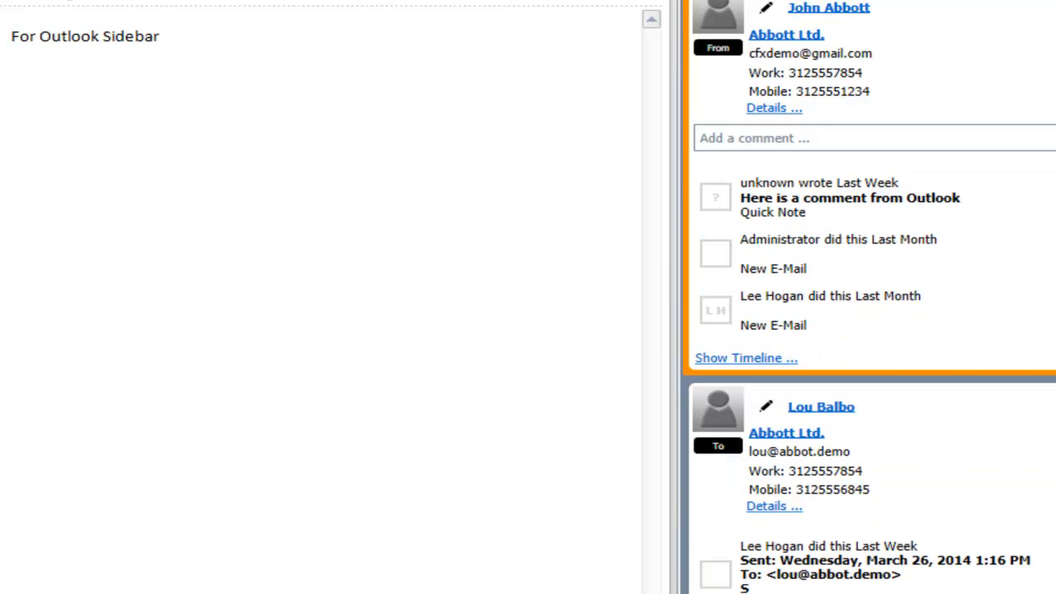
key("Down")
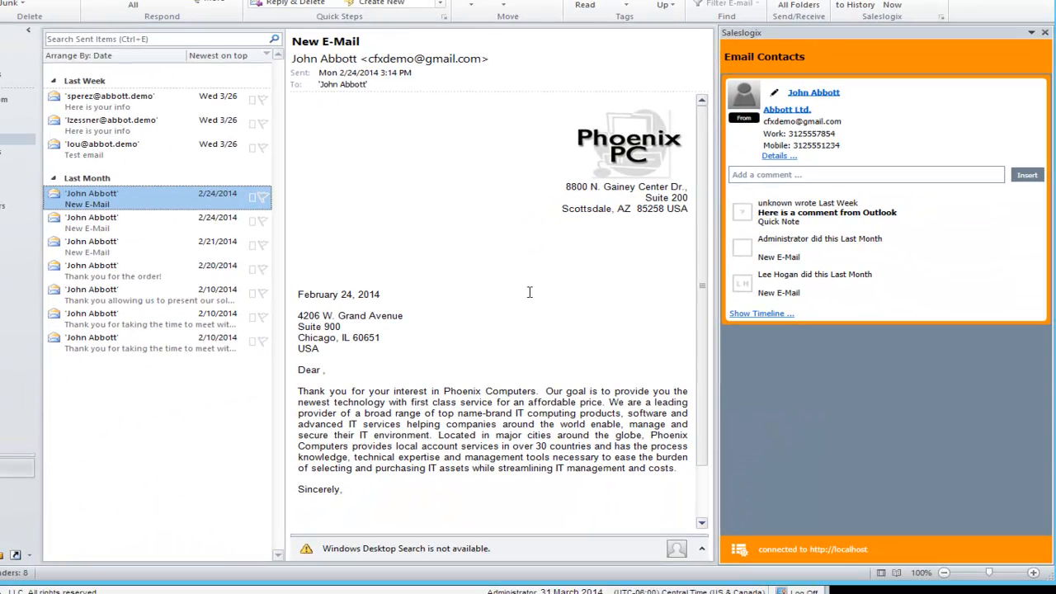
left_click(170, 231)
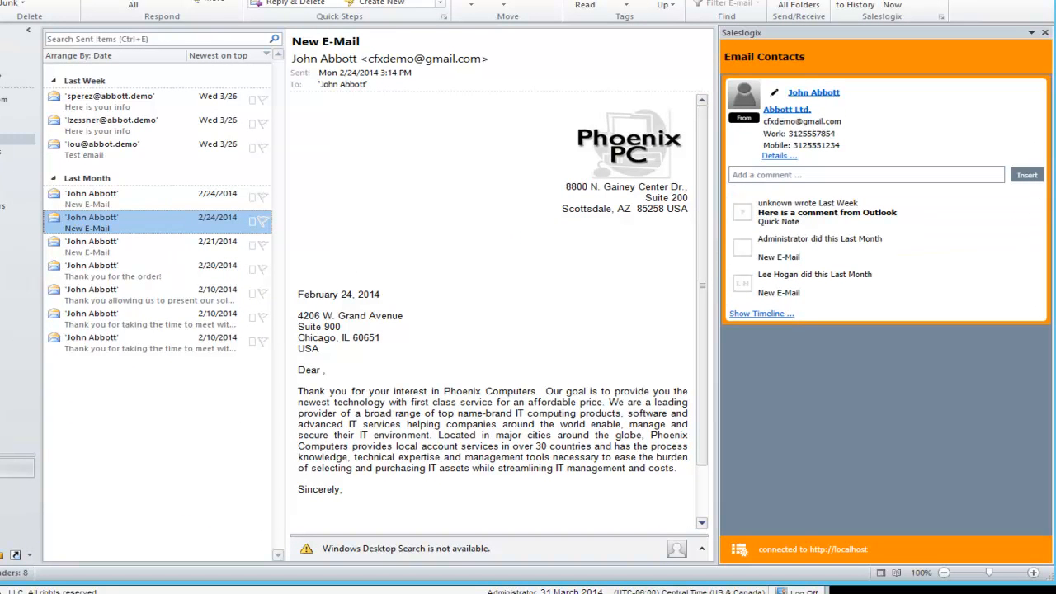
- Browse the Inbox for a message with a signature, checking the 2/24 and 2/21 "New E-Mail" messages and the oldest Outlook test message
left_click(12, 115)
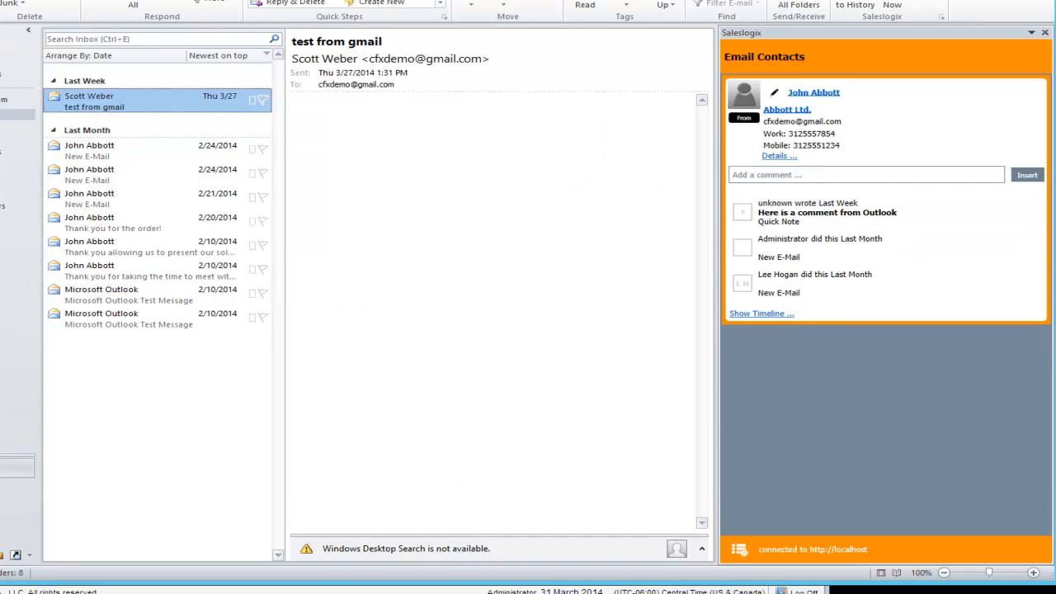
left_click(111, 149)
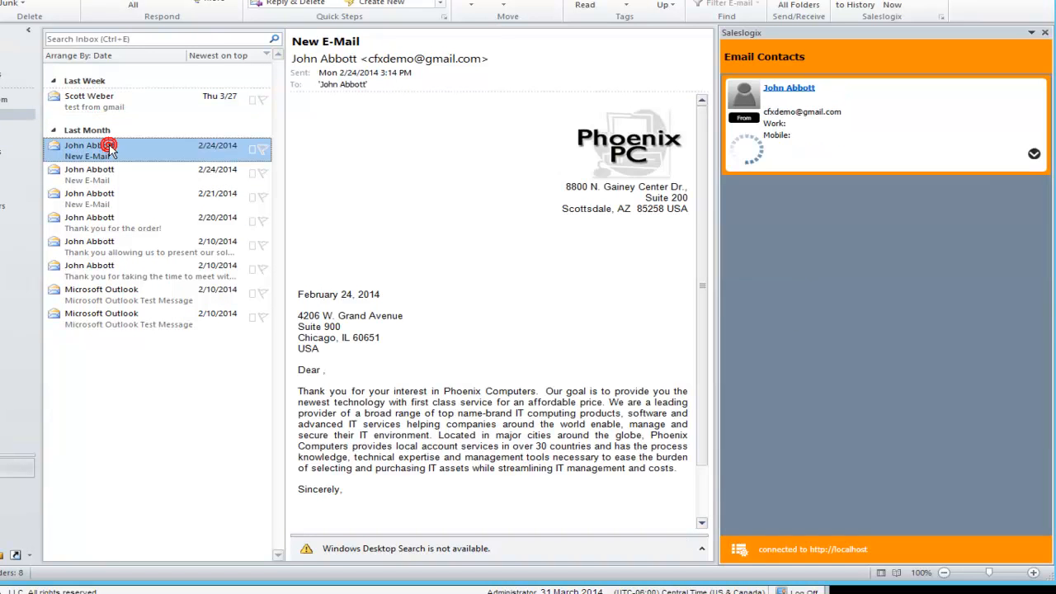
left_click(97, 199)
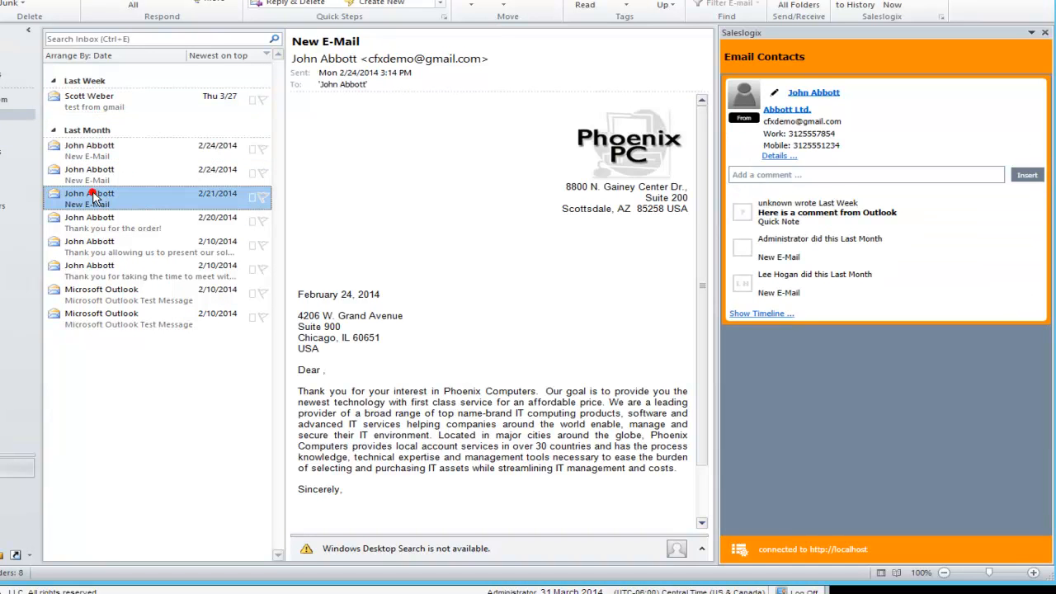
left_click(105, 322)
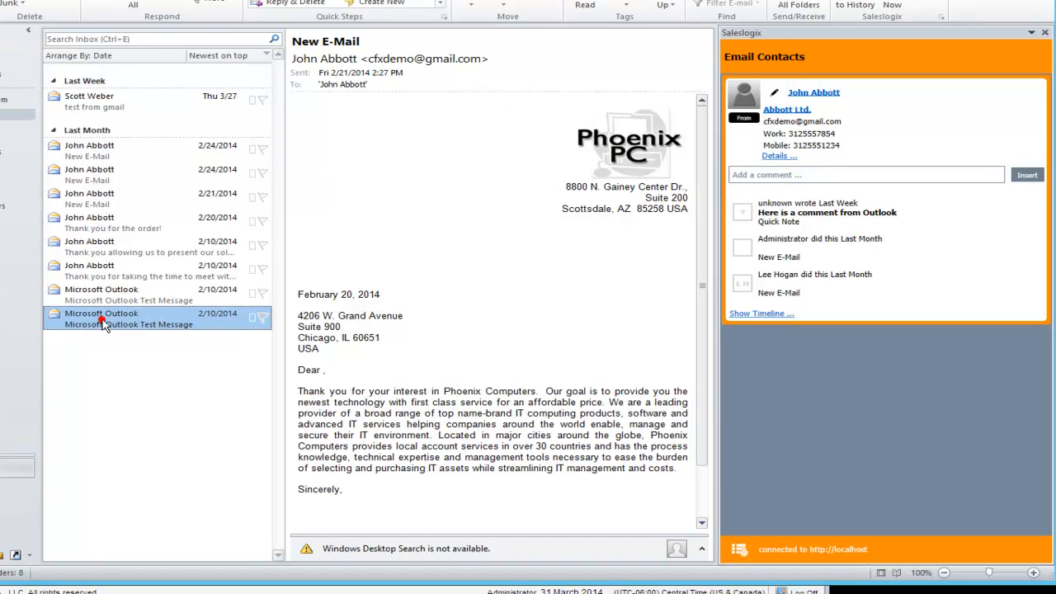
- Select the signature block in the 2/10/2014 "Thank you allowing us to present our solution!" email and transfer it to the sidebar to start a new person
left_click(107, 241)
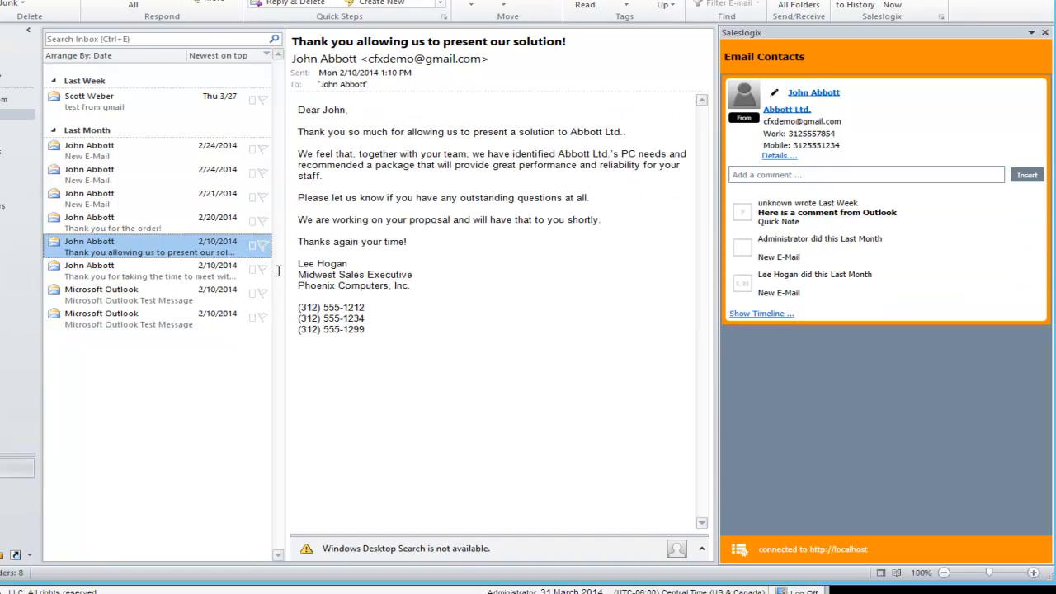
mouse_move(301, 266)
left_mouse_down()
mouse_move(377, 306)
mouse_move(382, 326)
left_mouse_up()
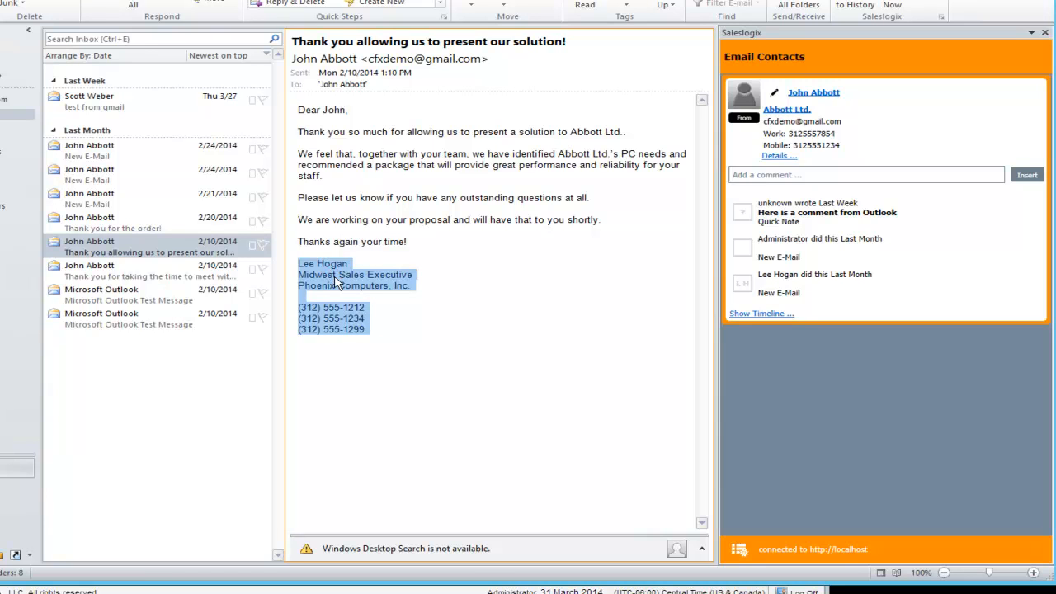
mouse_move(336, 282)
left_mouse_down()
mouse_move(502, 317)
mouse_move(780, 411)
left_mouse_up()
left_click_drag(780, 411, 777, 404)
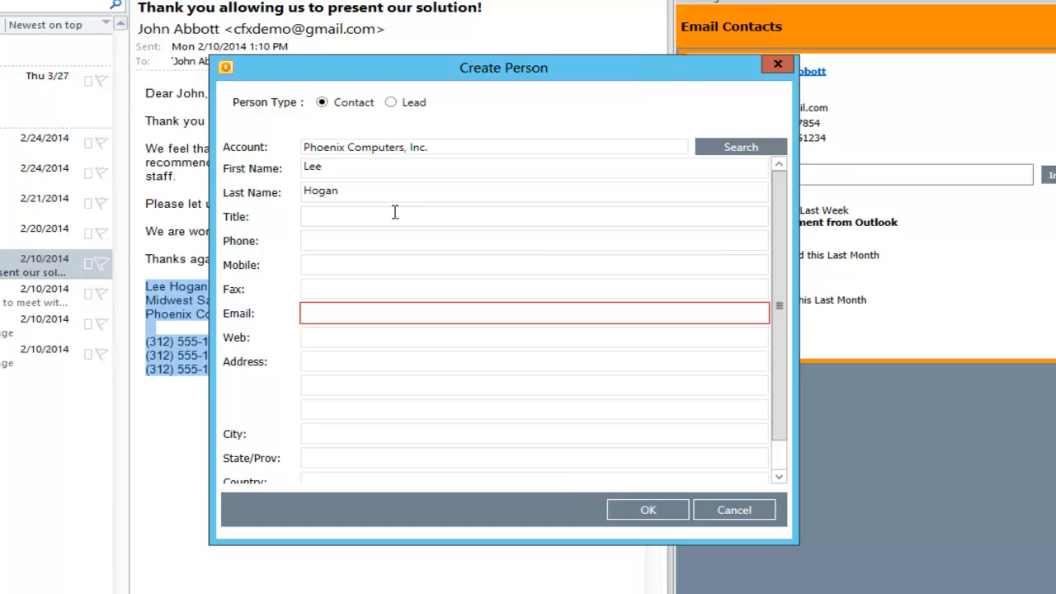
- Try the Lead person type for the new person, return it to Contact, and select the account name text
left_click(391, 103)
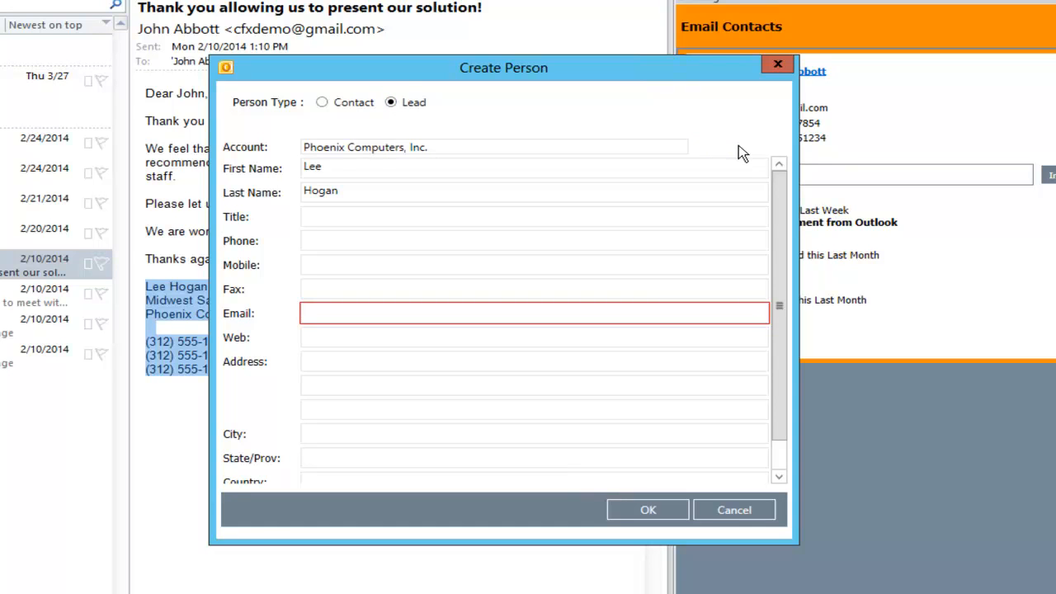
left_click(323, 103)
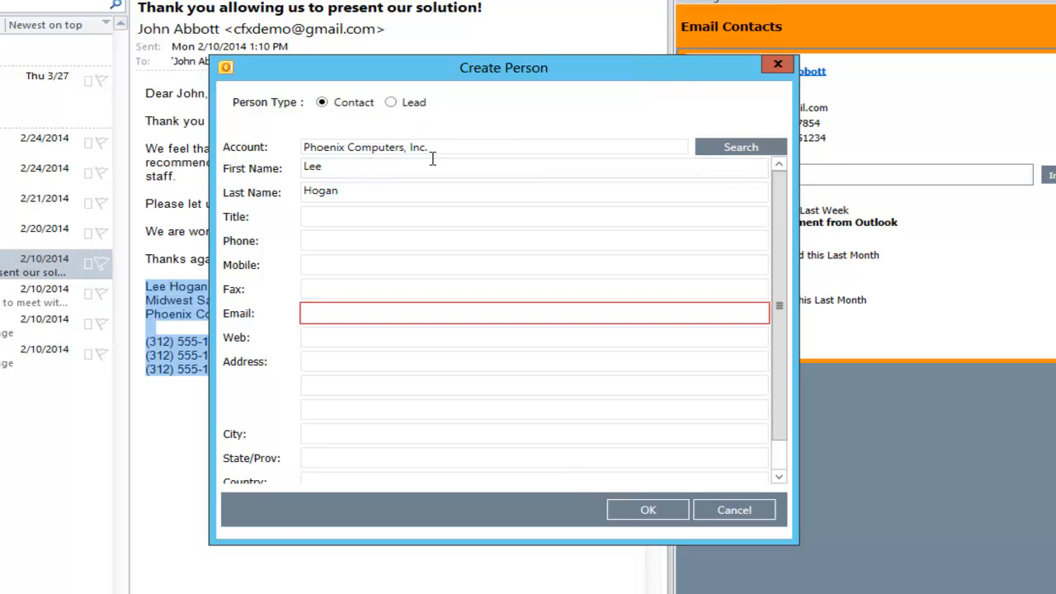
left_click_drag(450, 149, 305, 148)
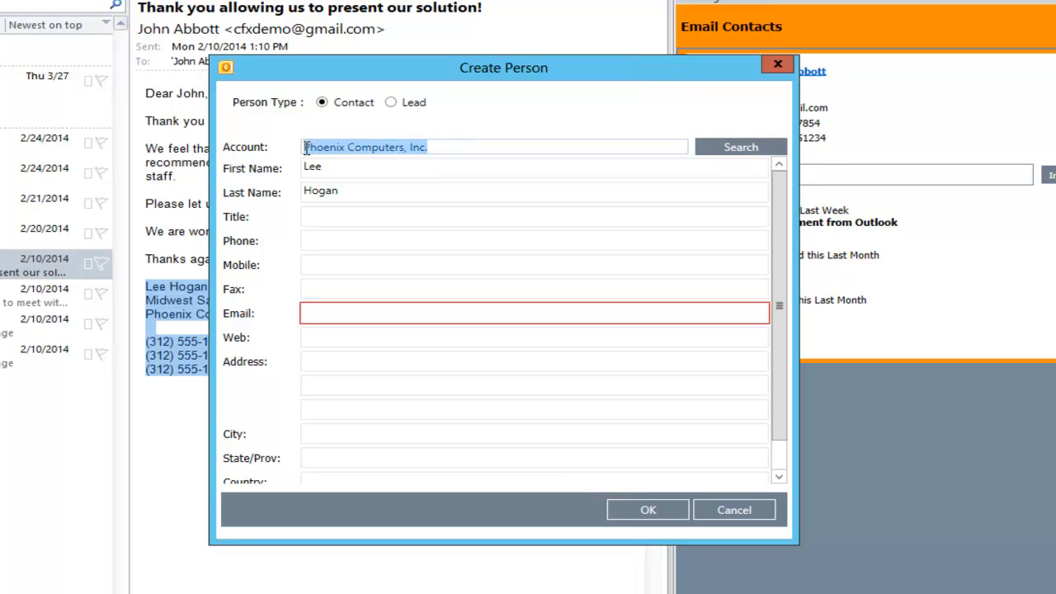
- Search the Saleslogix accounts for "a" and assign Alpert Fan Inc as the new contact's account
left_click(749, 150)
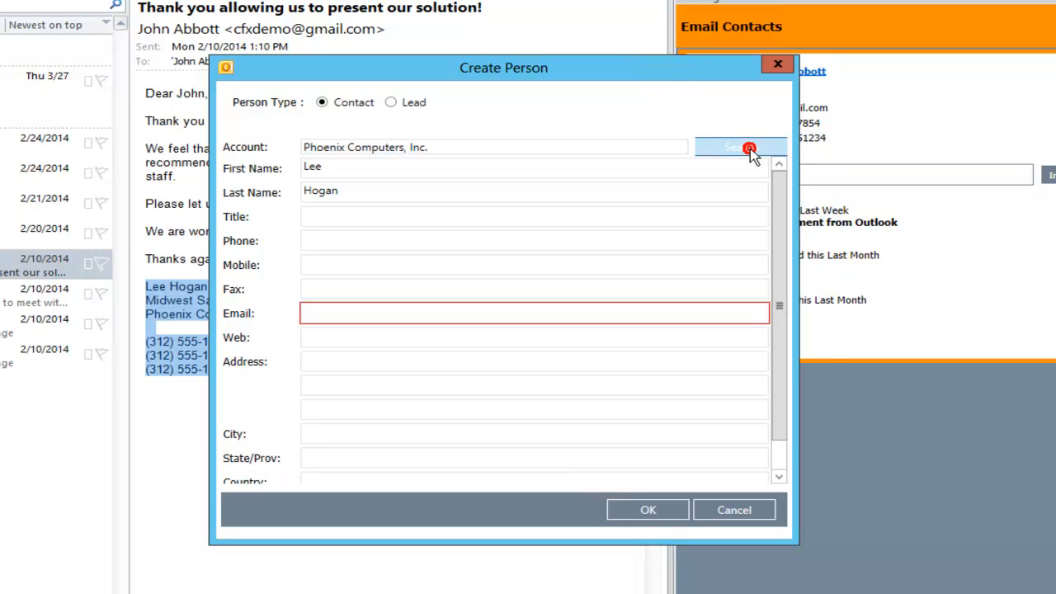
left_click(628, 190)
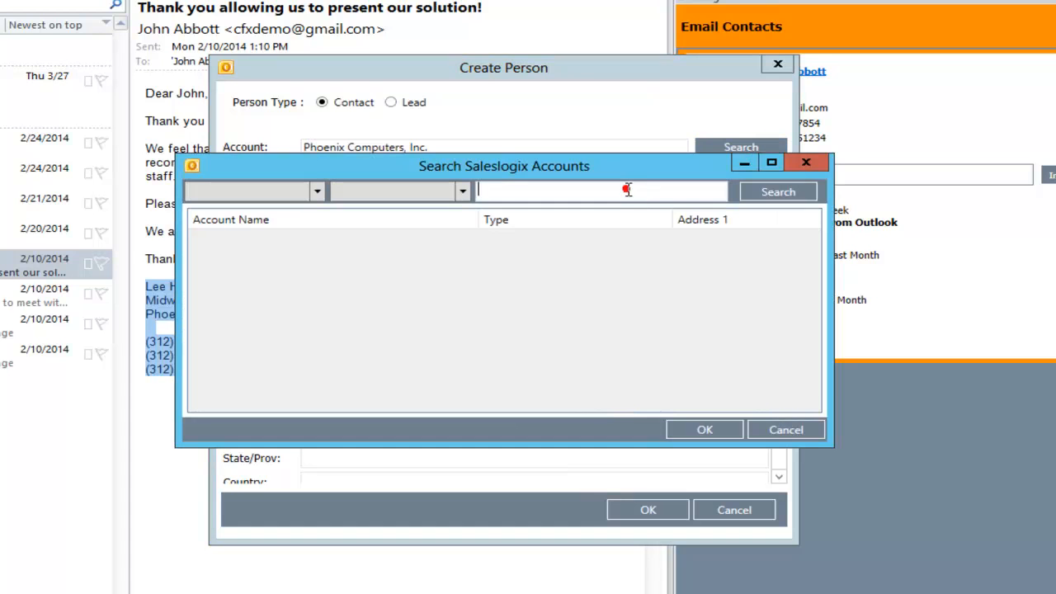
type("a")
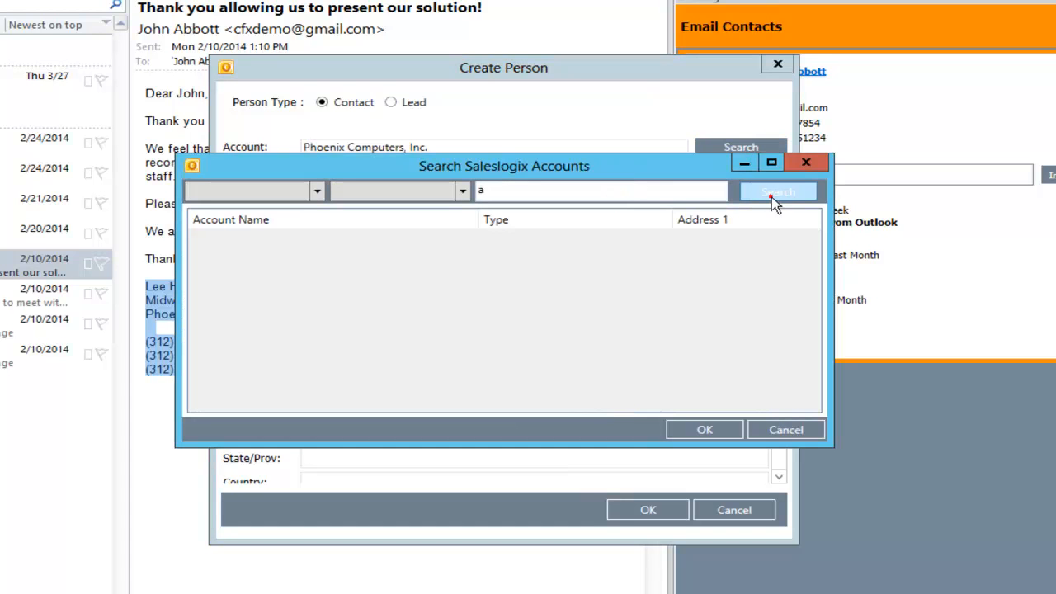
left_click(774, 197)
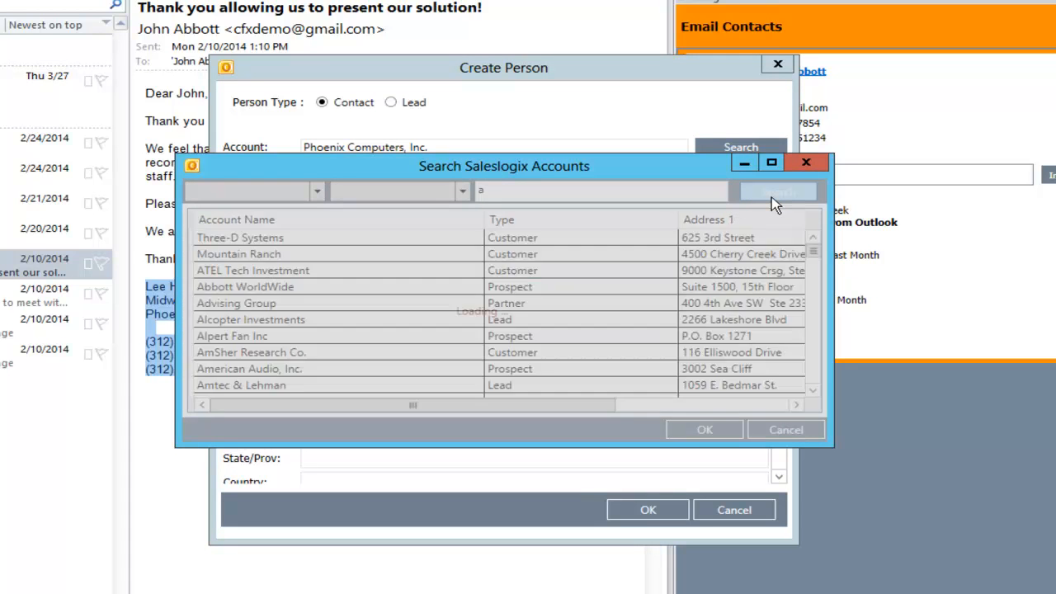
left_click(322, 337)
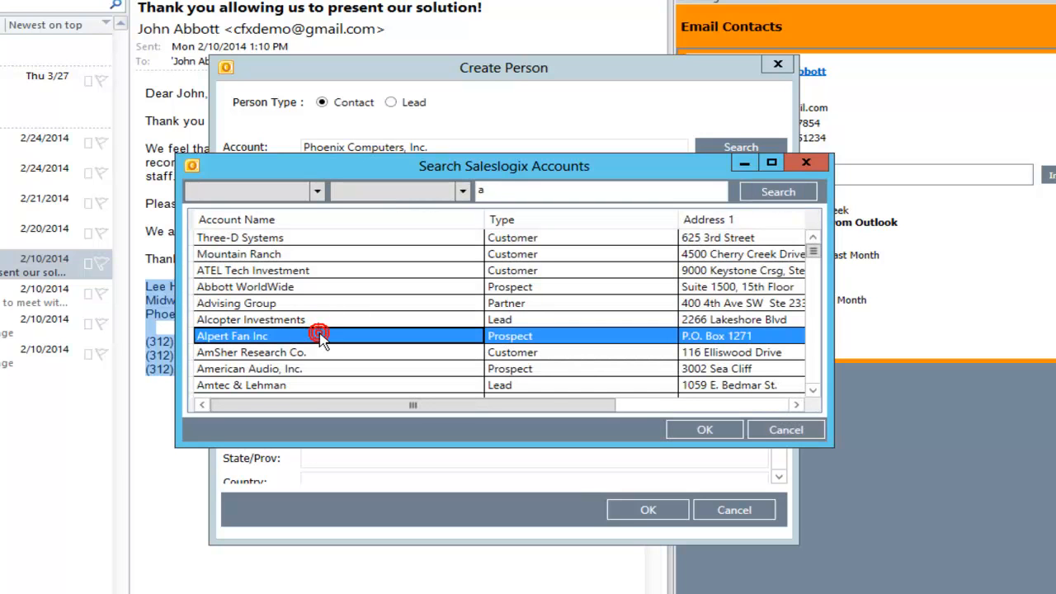
left_click(704, 430)
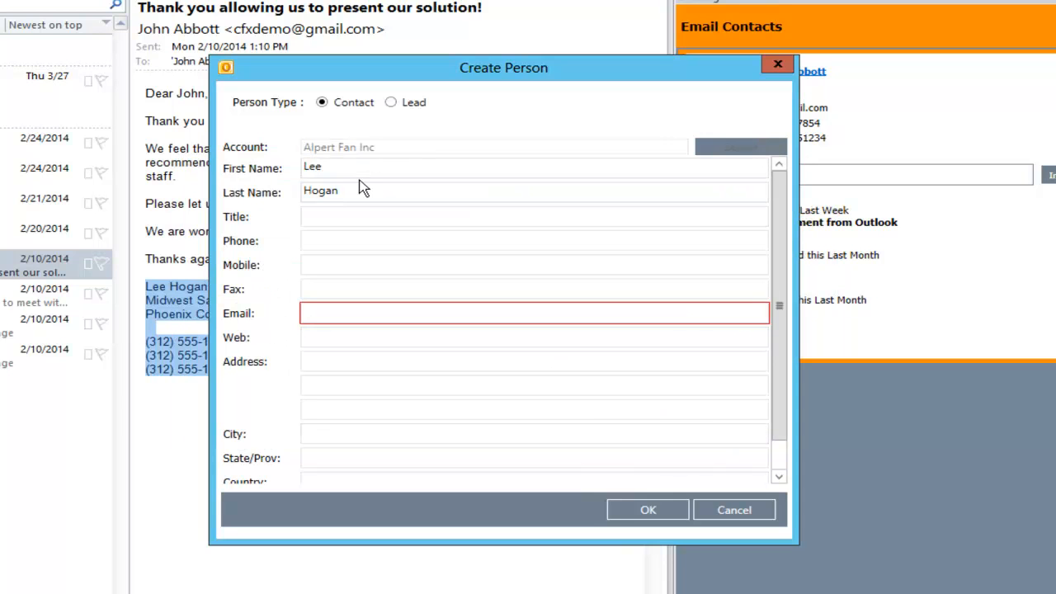
- Review the new contact's remaining fields from title to postal code and cancel creating the person
left_click(350, 217)
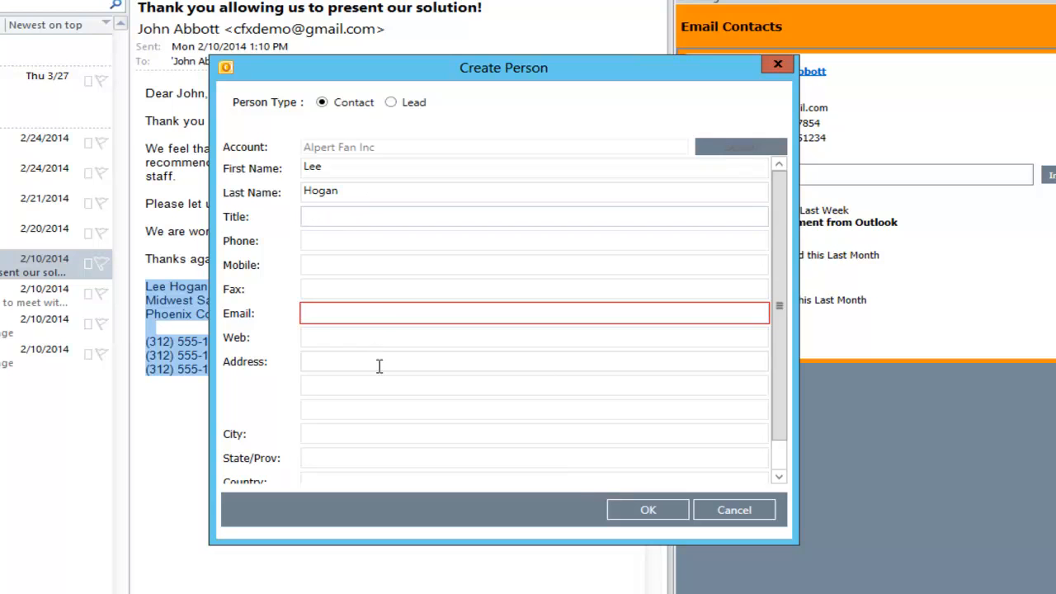
scroll(788, 351, "down", 2)
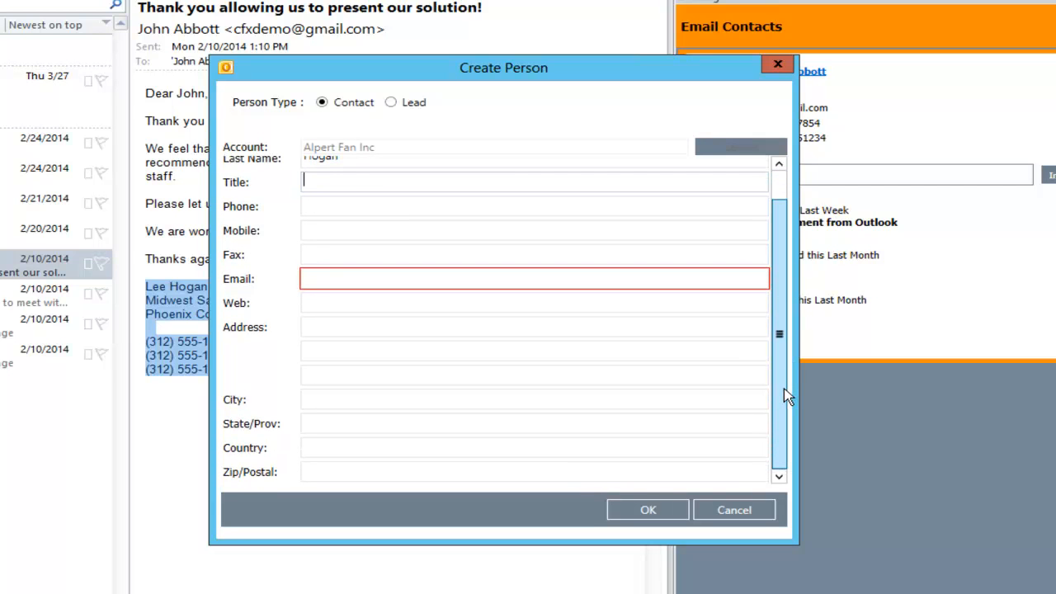
scroll(788, 396, "up", 2)
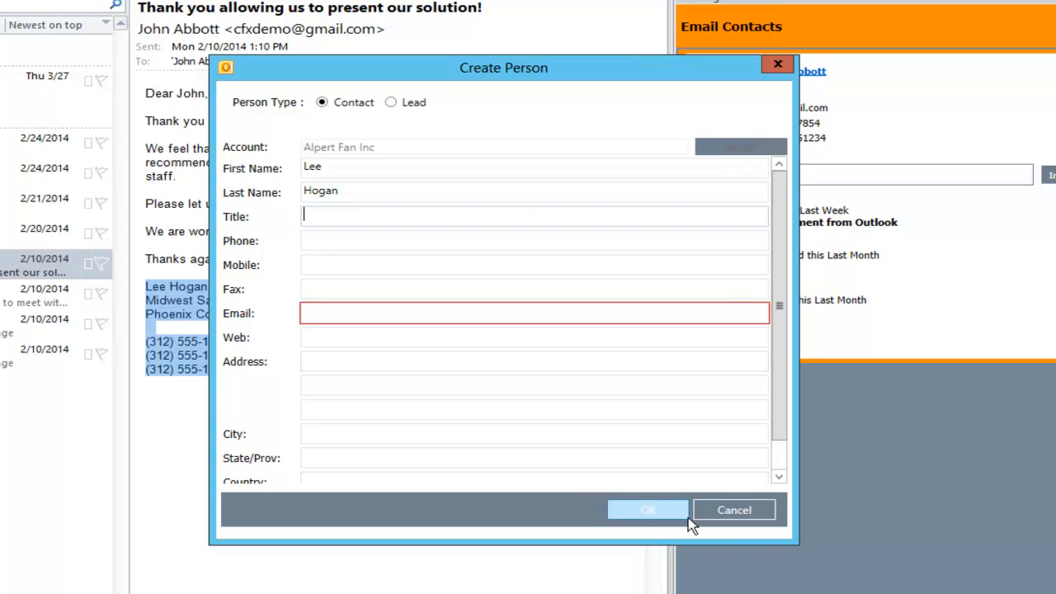
left_click(730, 512)
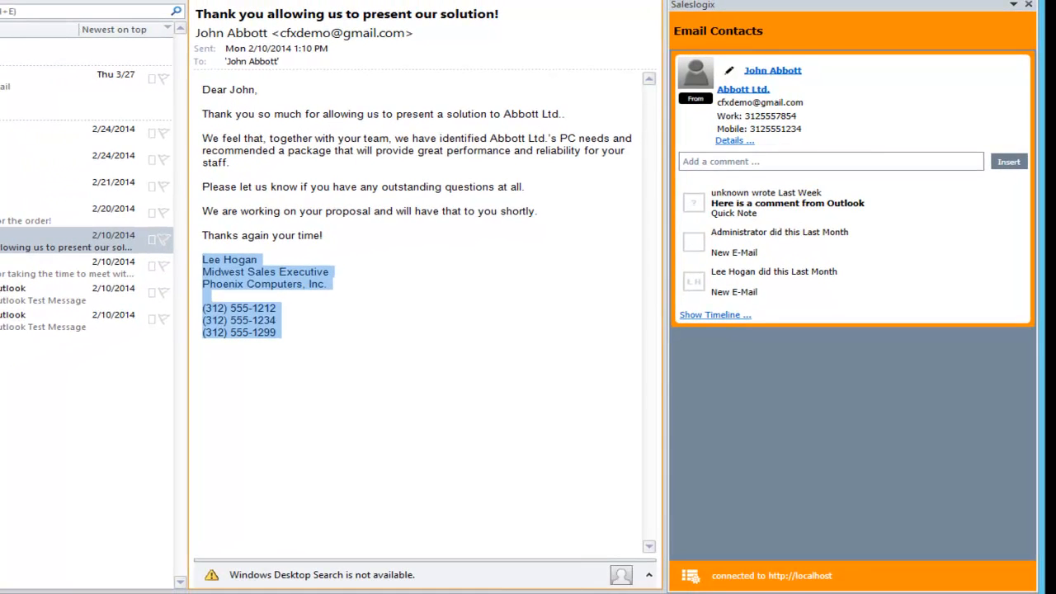
- Open the sent "Here is your info" email and show the full timeline of its recipient contact
left_click(49, 213)
left_click(3, 87)
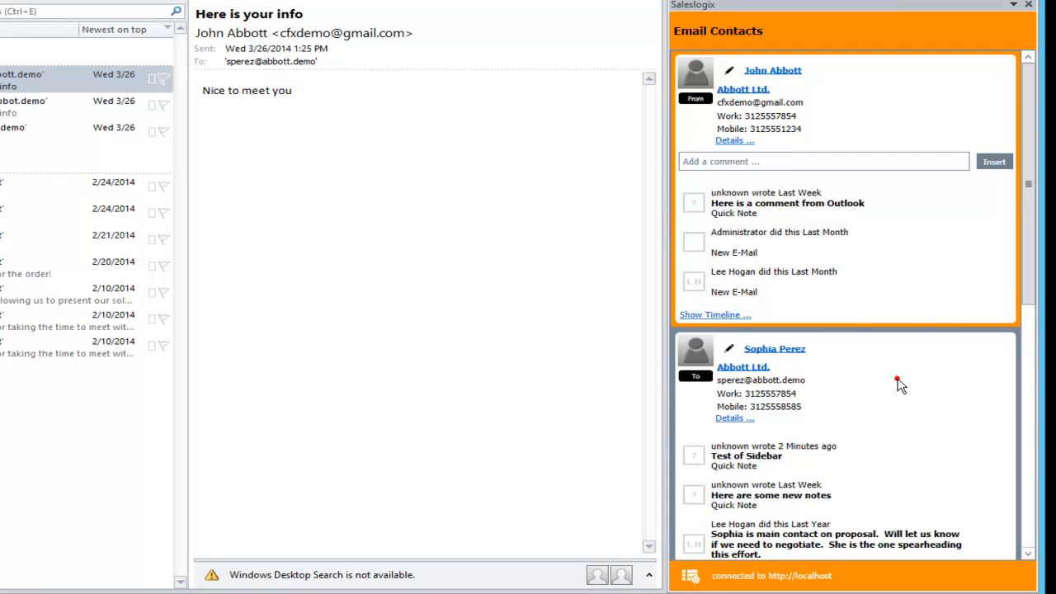
scroll(896, 384, "down", 3)
left_click(706, 335)
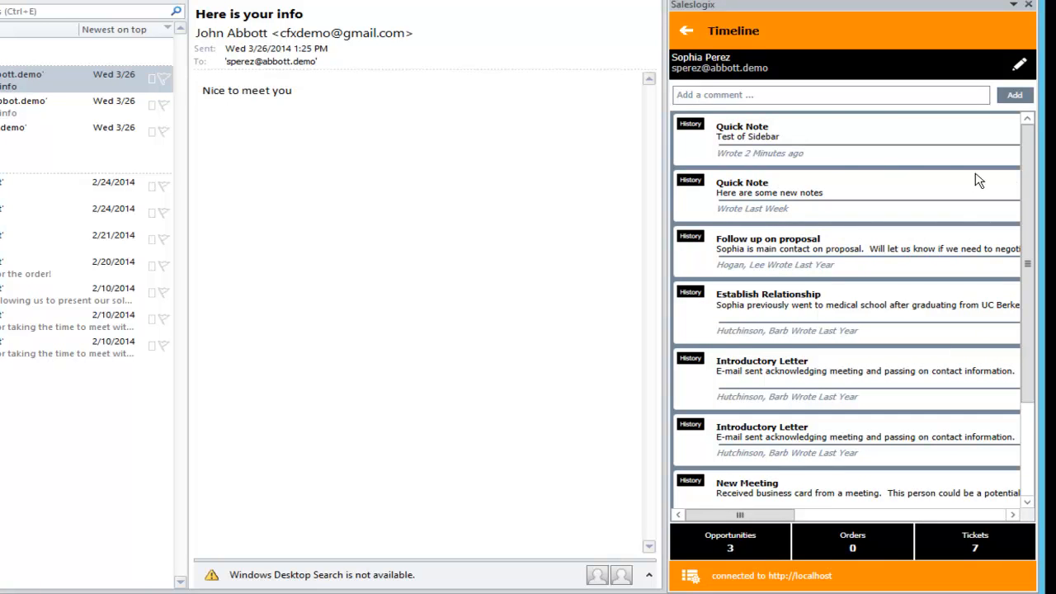
- Examine the recipient's timeline, including the first "Introductory Letter" entry and the opportunities, and return to the email contacts
left_click(1033, 176)
mouse_move(1034, 176)
left_mouse_down()
mouse_move(1037, 258)
mouse_move(1033, 175)
left_mouse_up()
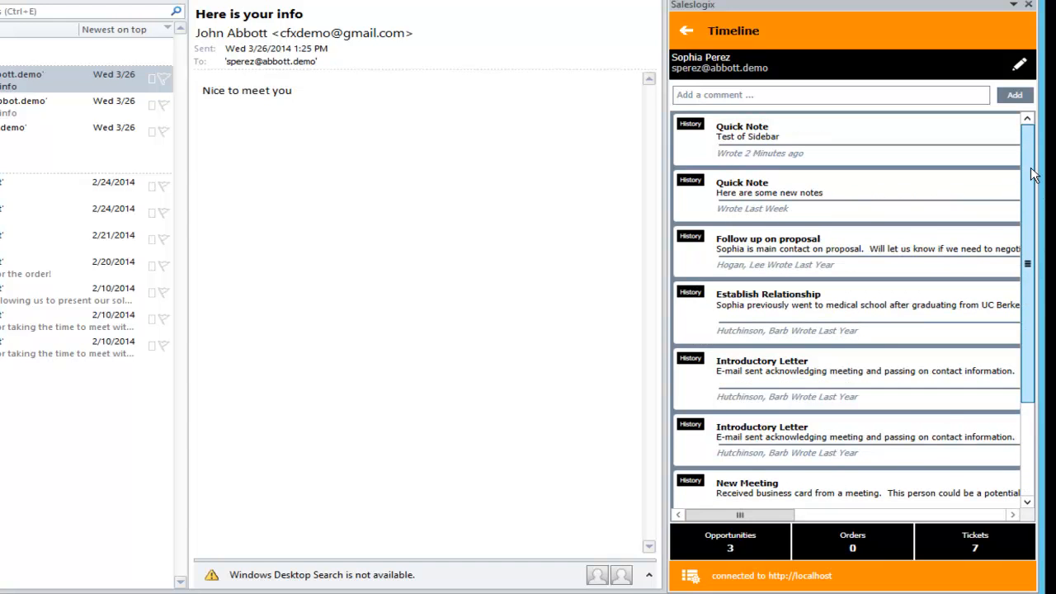
left_click(781, 376)
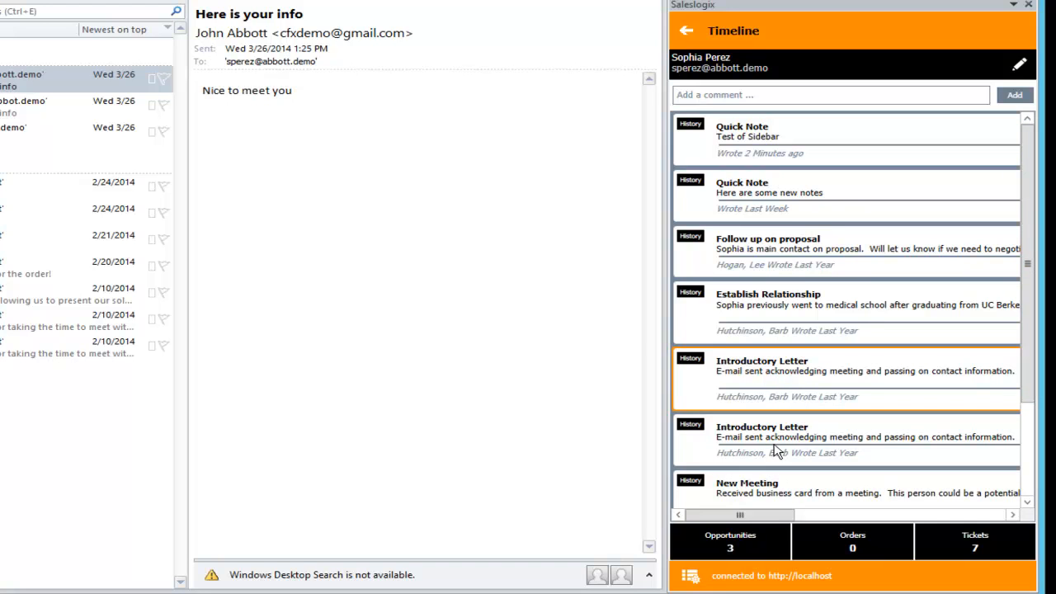
left_click(738, 537)
left_click(686, 31)
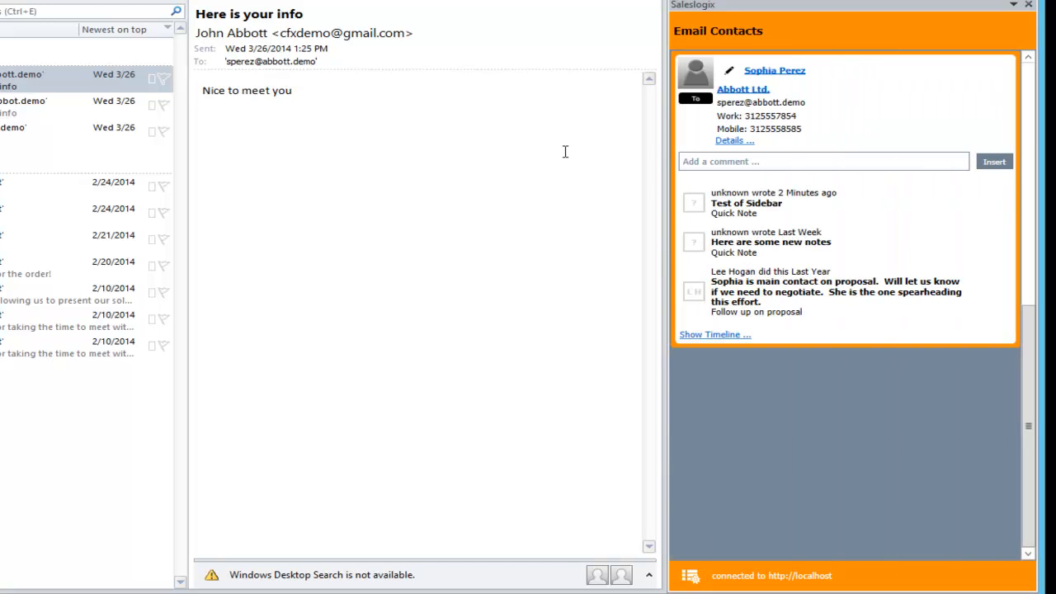